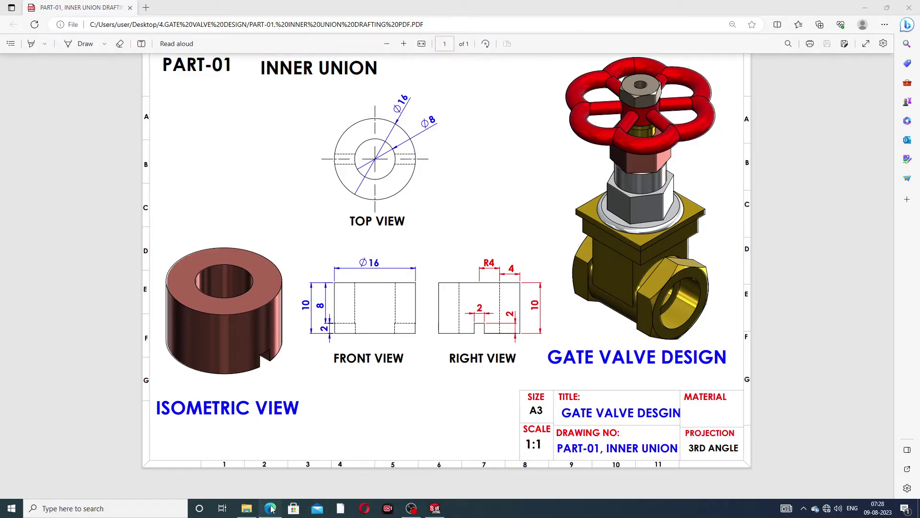
# Step: Switch to SOLIDWORKS, inspect the finished inner union model from different angles, and close that part
pyautogui.hotkey('alt', 'Tab')
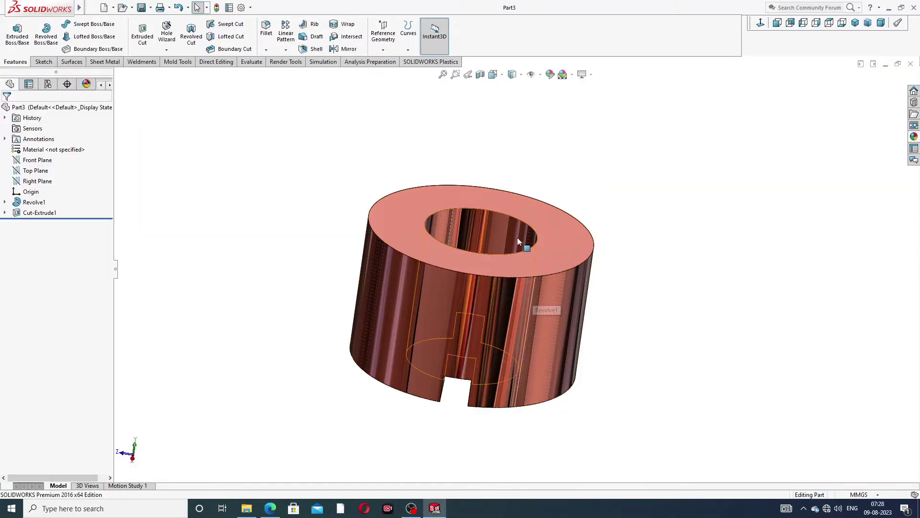
pyautogui.scroll(-2, 489, 283)
pyautogui.scroll(2, 493, 288)
pyautogui.moveTo(493, 288); pyautogui.dragTo(670, 176, button='middle')
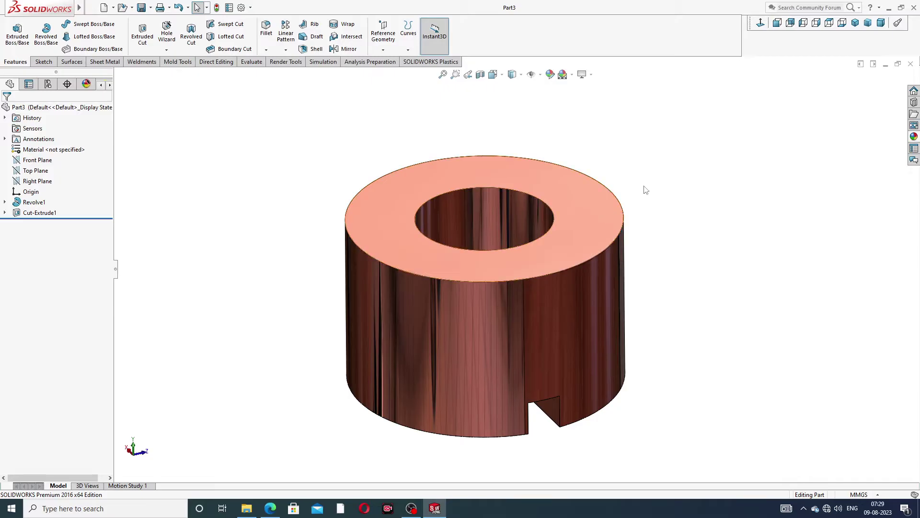
pyautogui.click(912, 65)
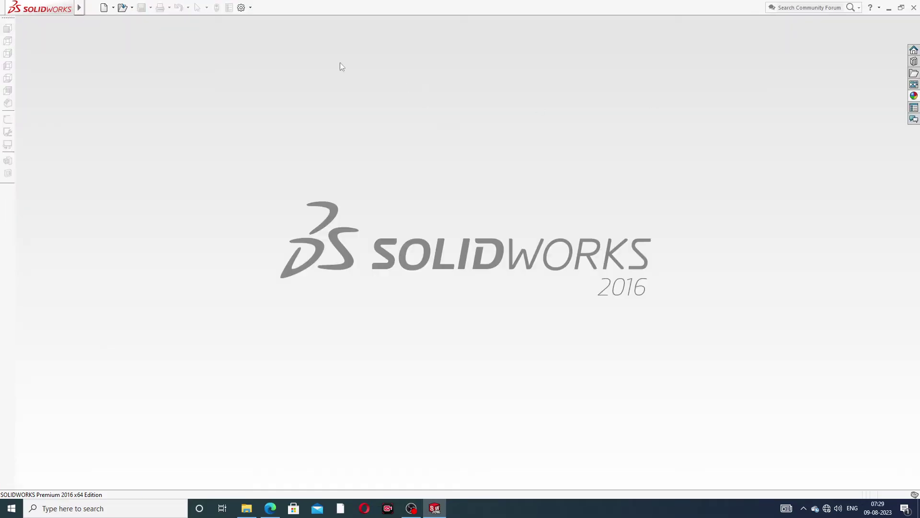
# Step: Create a new part document and set its scene background to Plain White
pyautogui.click(105, 8)
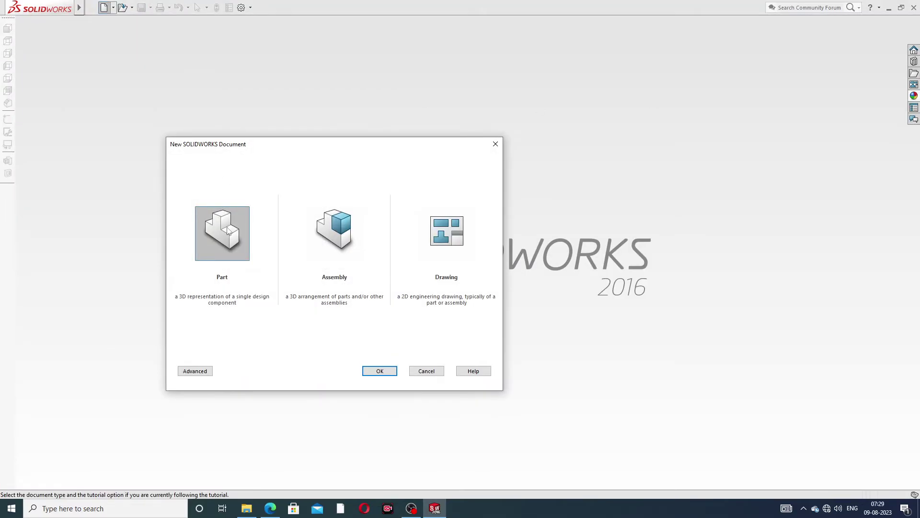
pyautogui.click(373, 372)
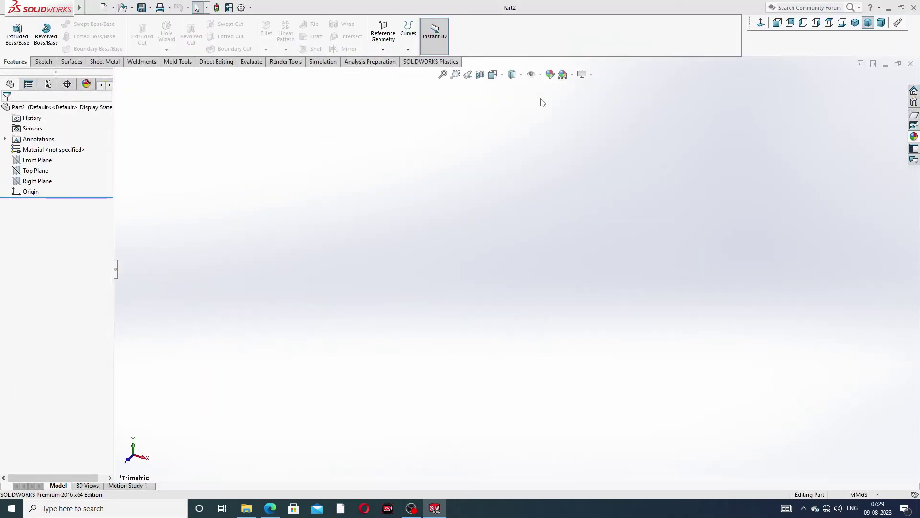
pyautogui.click(572, 74)
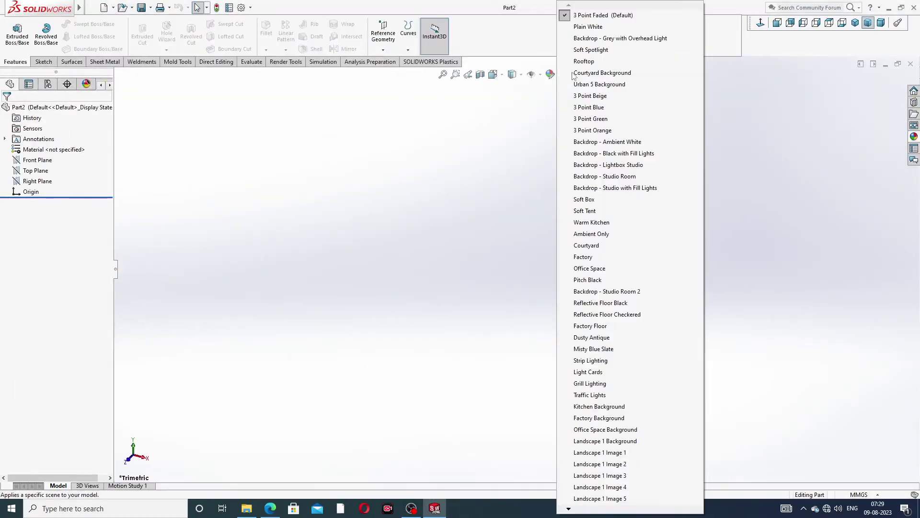
pyautogui.click(586, 29)
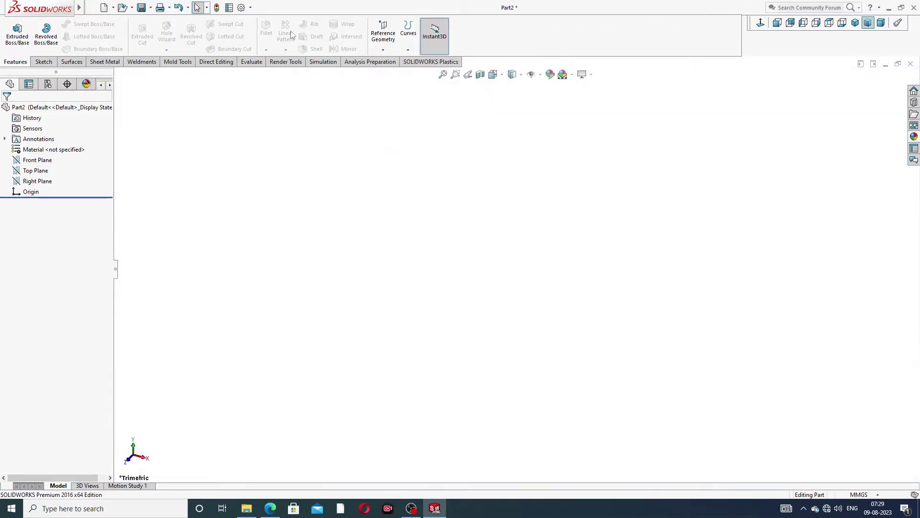
# Step: Raise both the shaded and the wireframe image quality of the document to the highest resolution
pyautogui.click(241, 8)
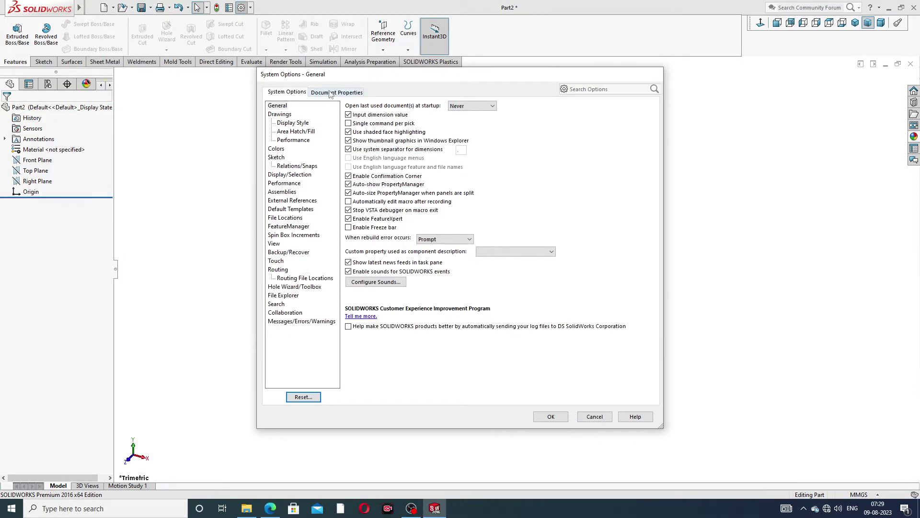
pyautogui.click(331, 92)
pyautogui.click(285, 201)
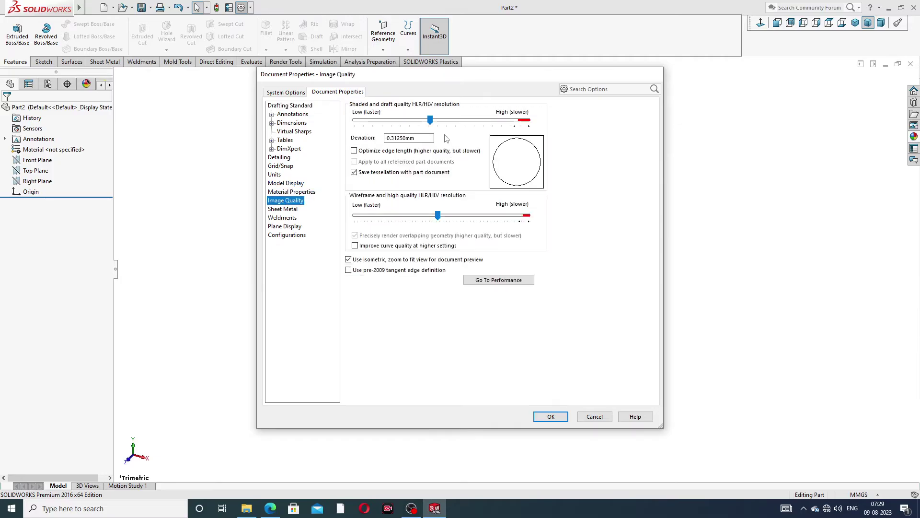
pyautogui.moveTo(431, 123); pyautogui.dragTo(529, 120)
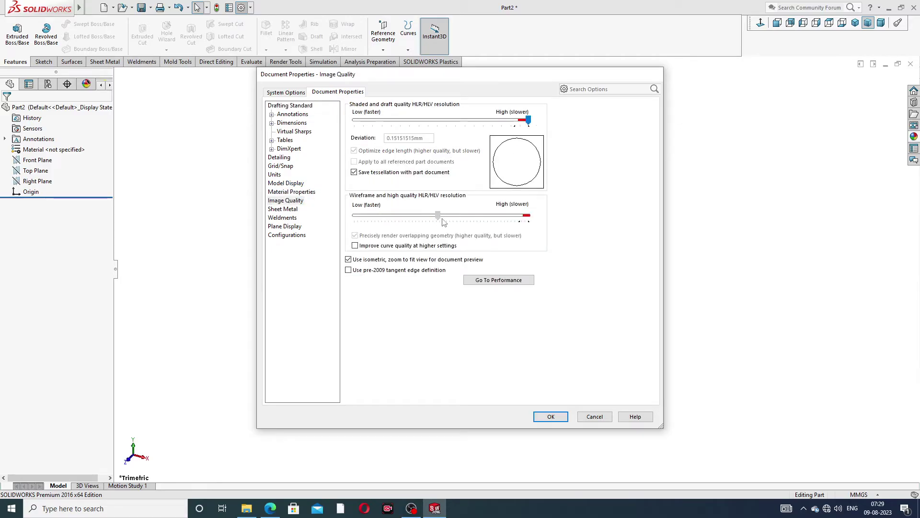
pyautogui.moveTo(438, 216); pyautogui.dragTo(542, 228)
pyautogui.click(550, 416)
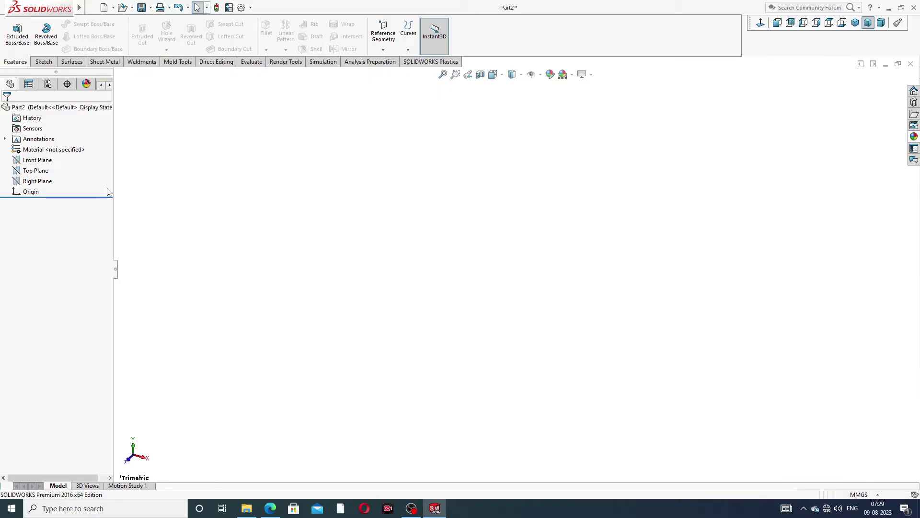
# Step: Switch to the browser and examine the dimensions on the Part-01 inner union drawing
pyautogui.click(271, 509)
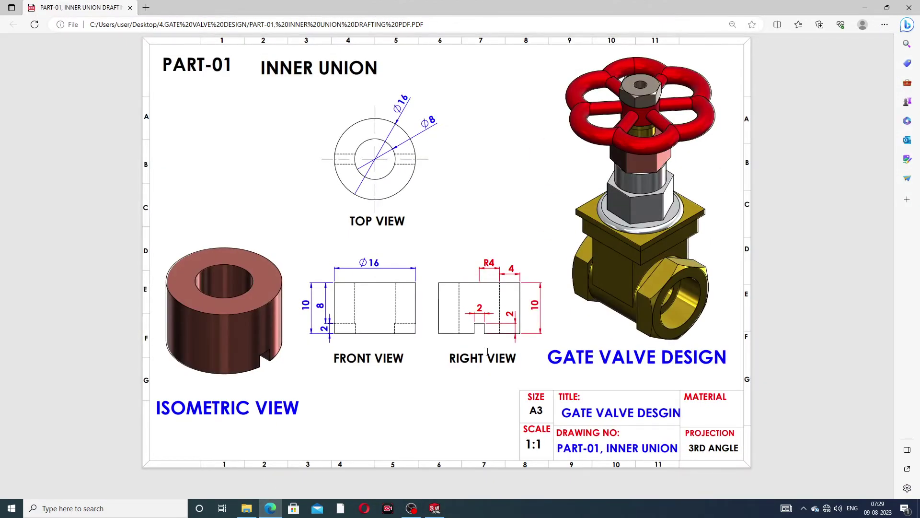
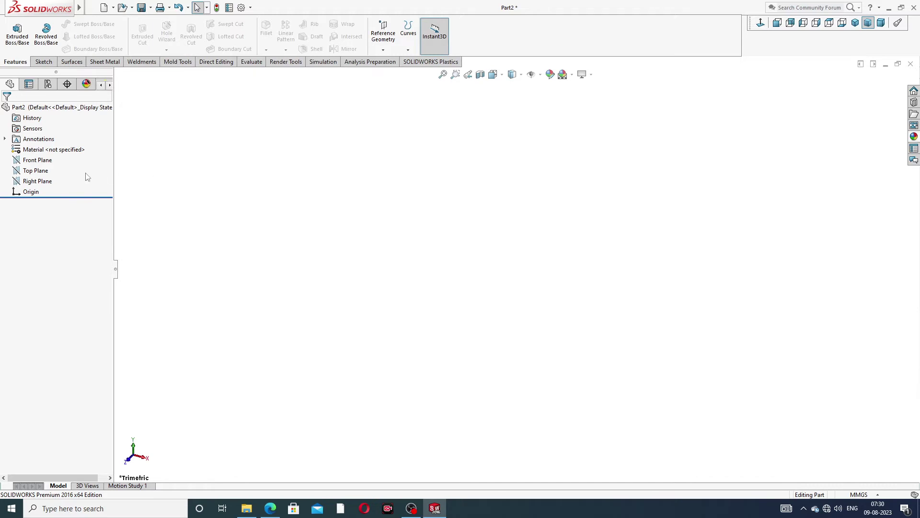
# Step: Start a sketch on the Right Plane in SOLIDWORKS and draw a vertical centerline passing through the origin
pyautogui.click(47, 182)
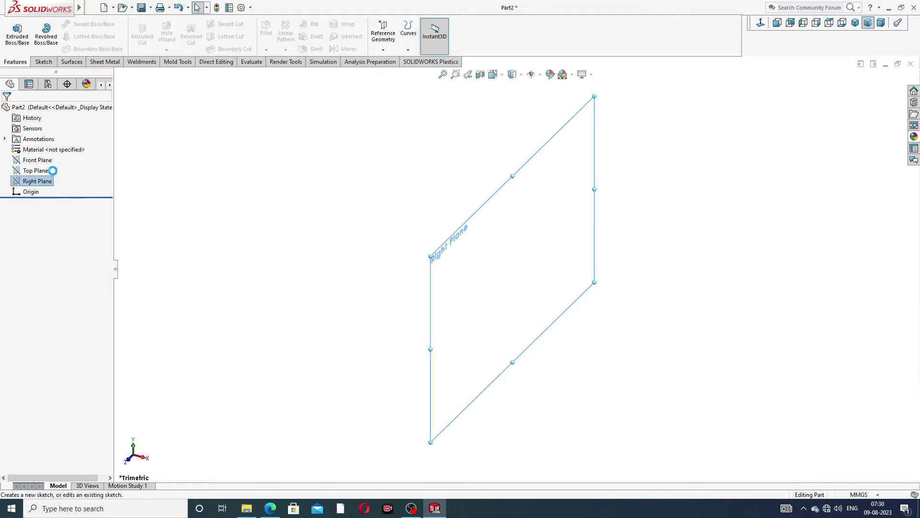
pyautogui.click(57, 169)
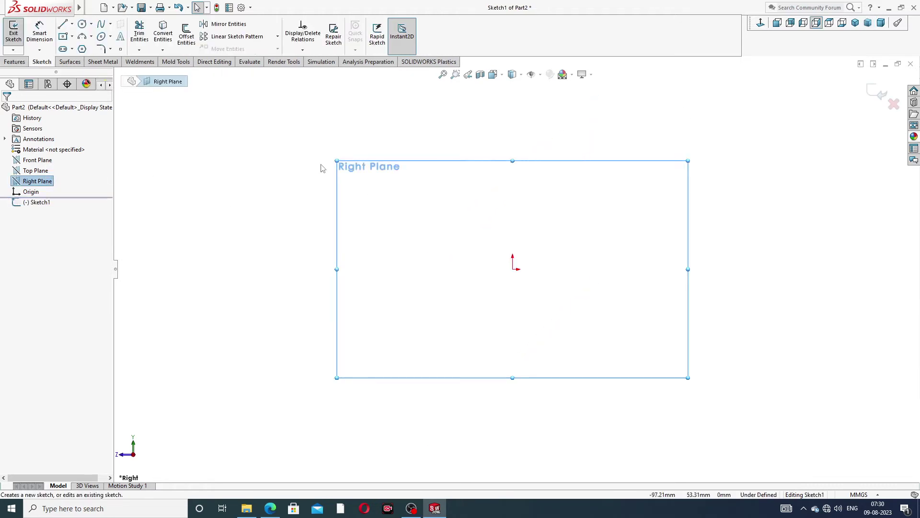
pyautogui.click(91, 24)
pyautogui.click(72, 24)
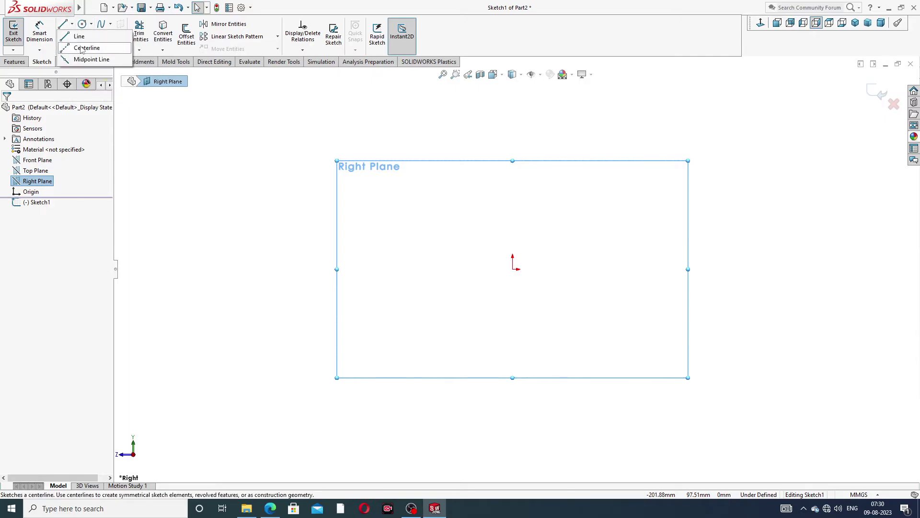
pyautogui.click(100, 47)
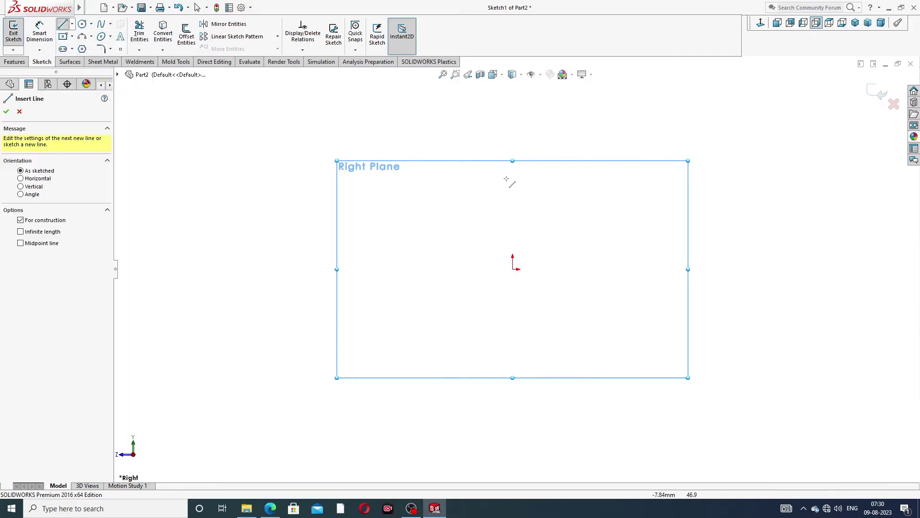
pyautogui.click(513, 141)
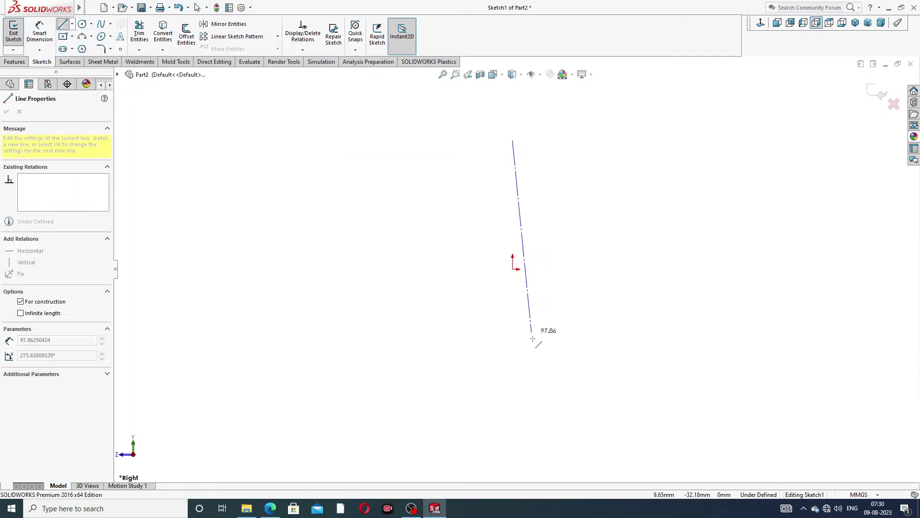
pyautogui.click(511, 413)
pyautogui.rightClick(608, 151)
pyautogui.click(637, 161)
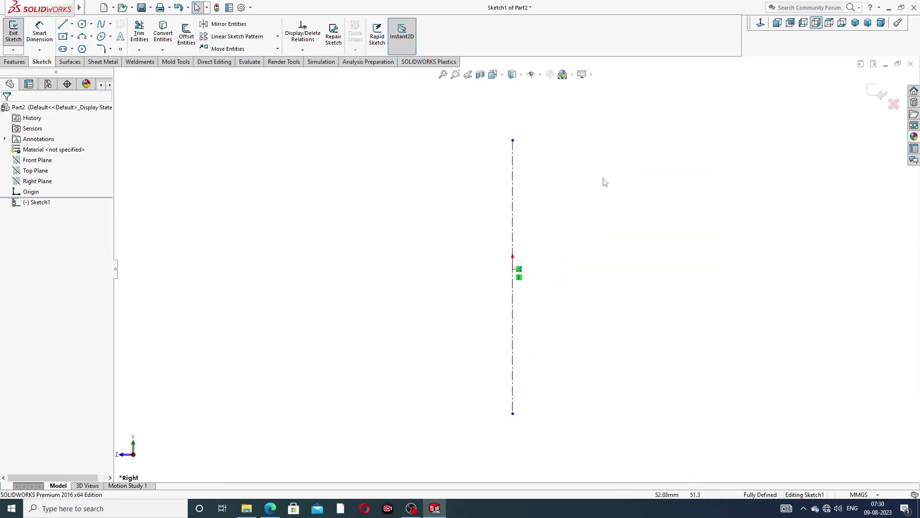
# Step: Add a Midpoint relation between the origin and the vertical centerline
pyautogui.click(514, 270)
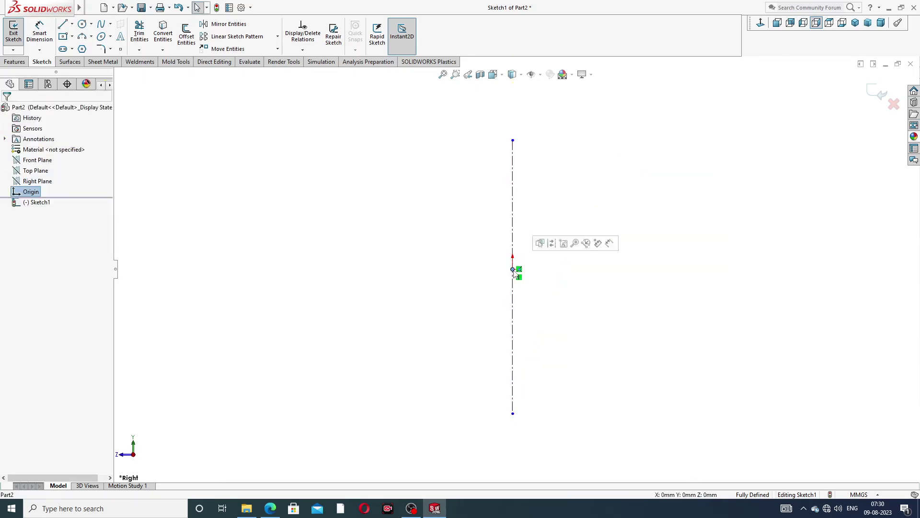
pyautogui.keyDown('ctrl'); pyautogui.click(513, 239); pyautogui.keyUp('ctrl')
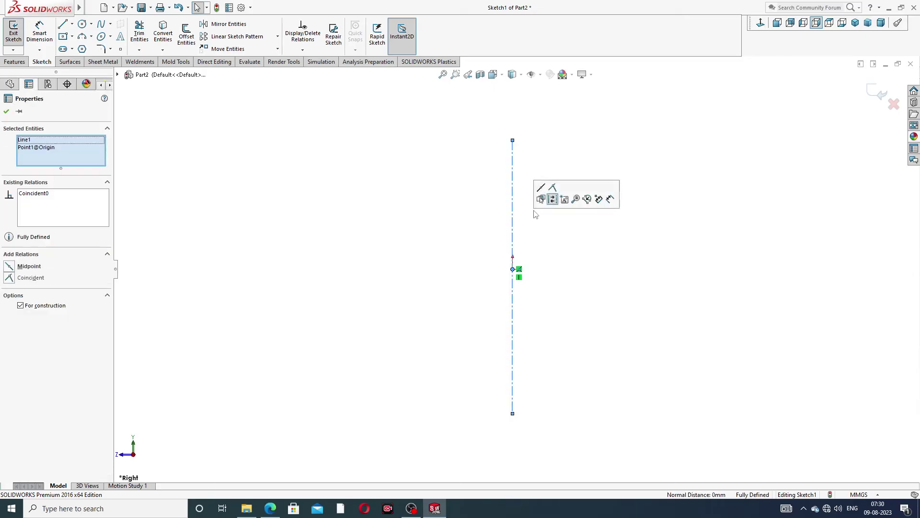
pyautogui.click(540, 188)
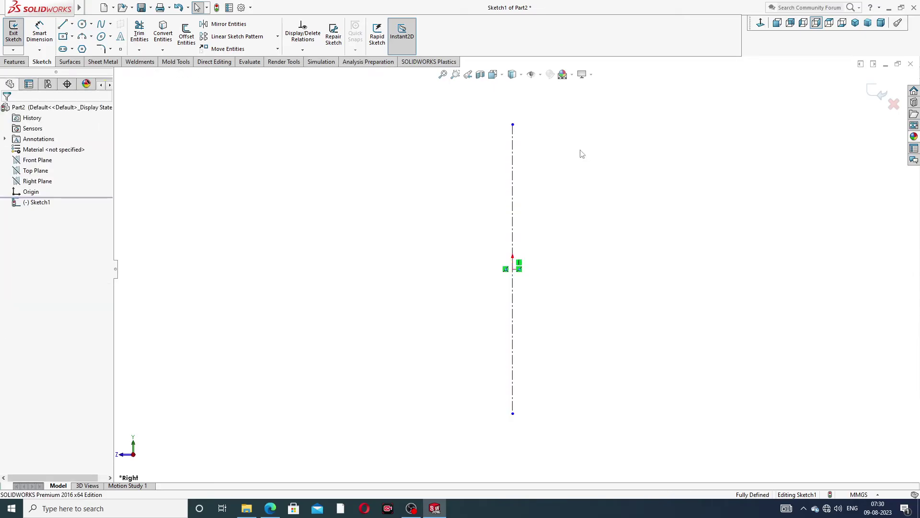
# Step: Draw a closed line rectangle about 146 mm tall beside the centerline, with its horizontal edges level with the centerline's endpoints
pyautogui.click(62, 26)
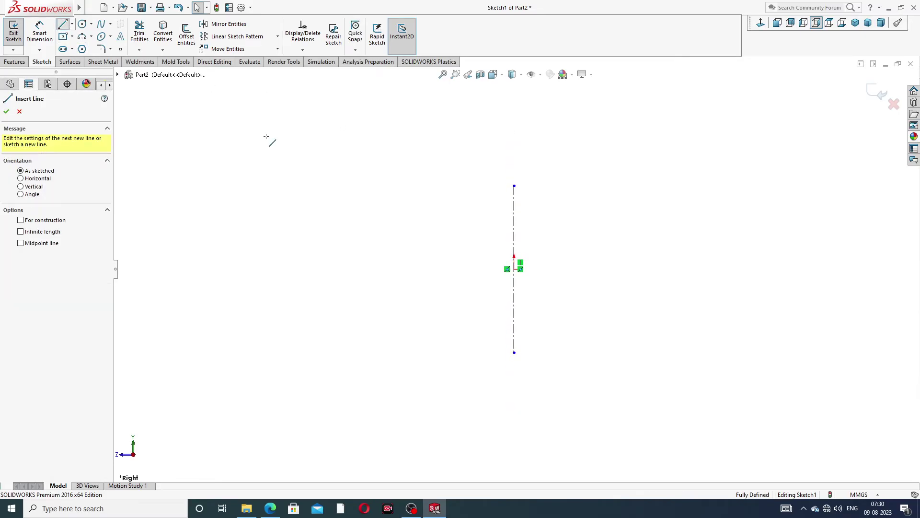
pyautogui.click(566, 186)
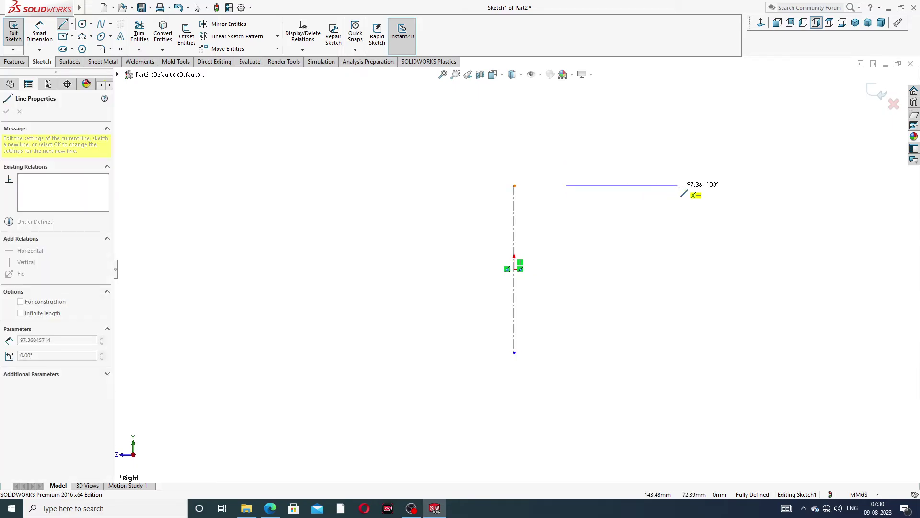
pyautogui.click(654, 186)
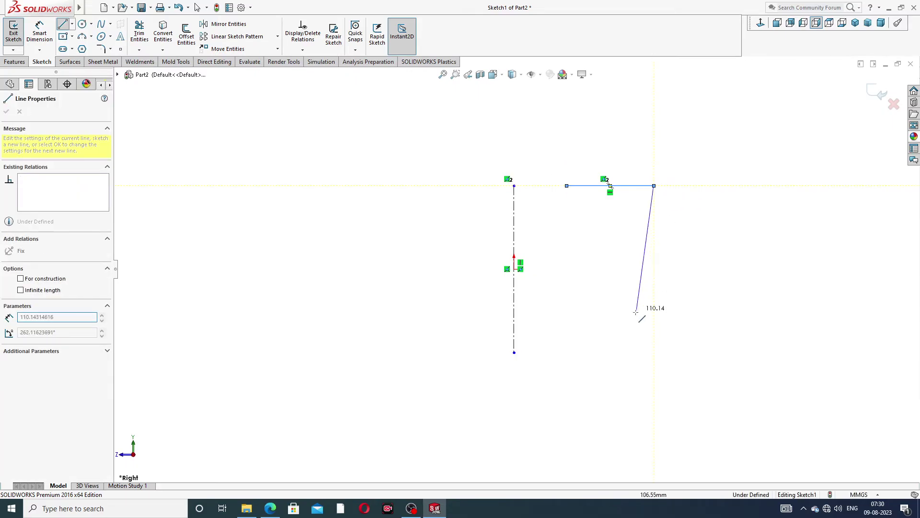
pyautogui.click(654, 352)
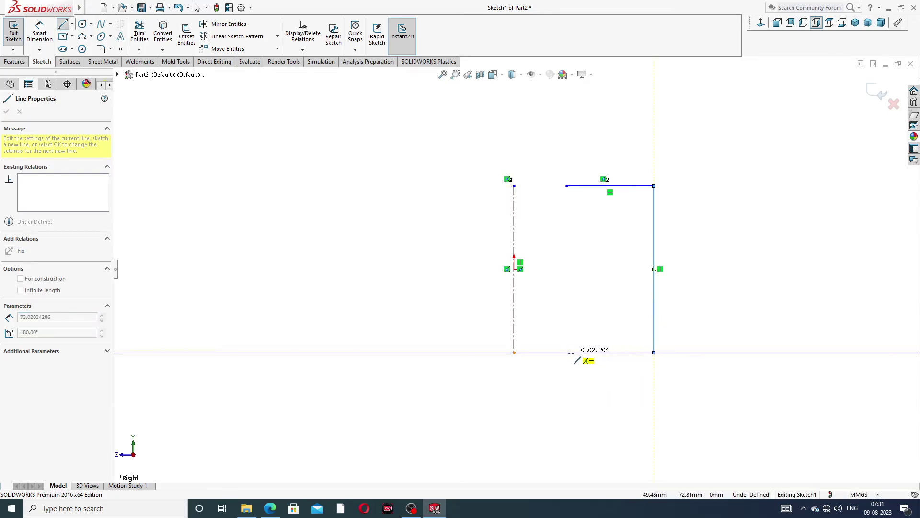
pyautogui.click(566, 353)
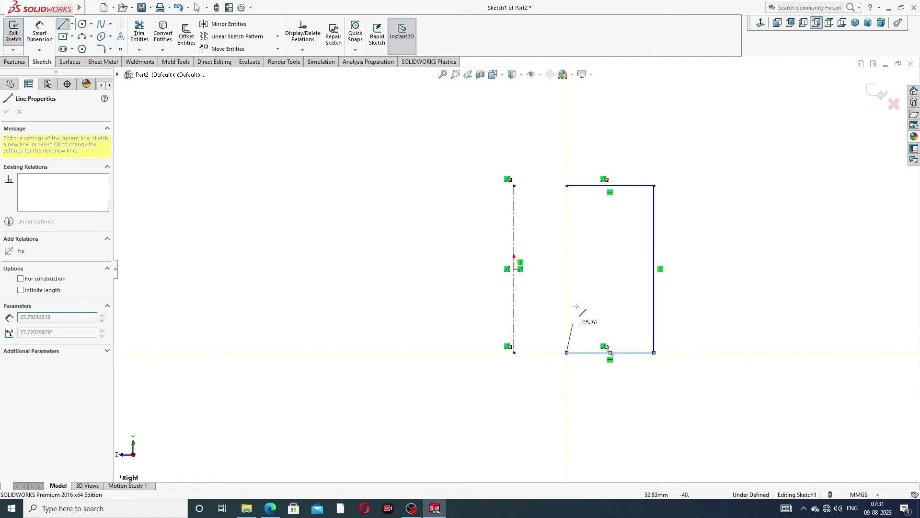
pyautogui.click(567, 186)
pyautogui.rightClick(651, 149)
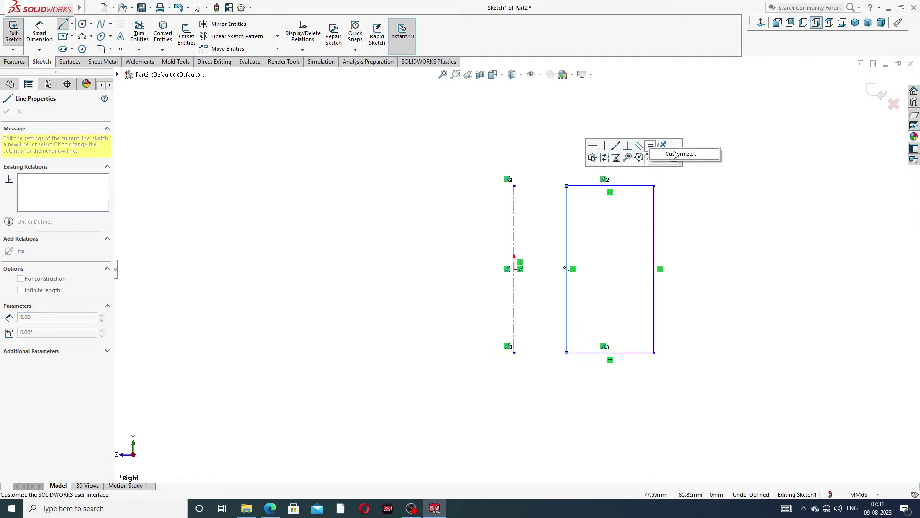
pyautogui.click(707, 118)
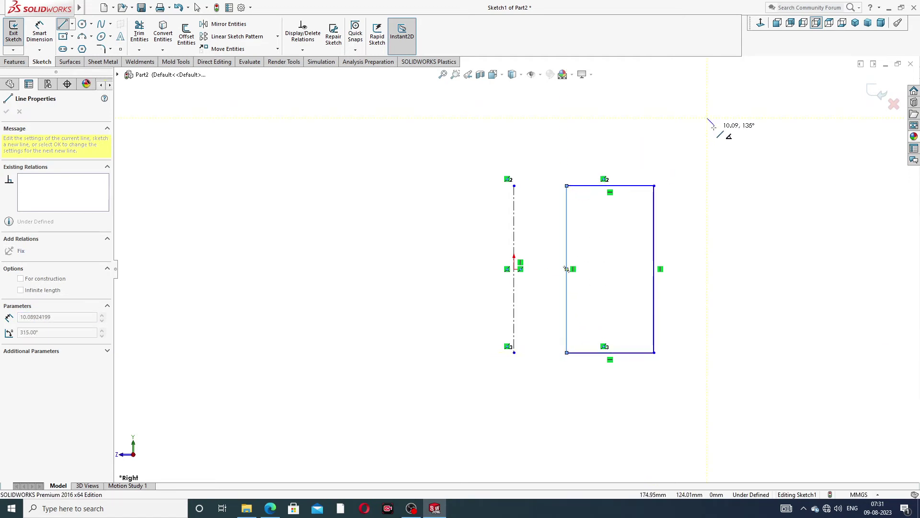
pyautogui.press('Escape')
# Step: Dimension the outer vertical edge of the rectangle and set its height to 10 mm
pyautogui.click(40, 32)
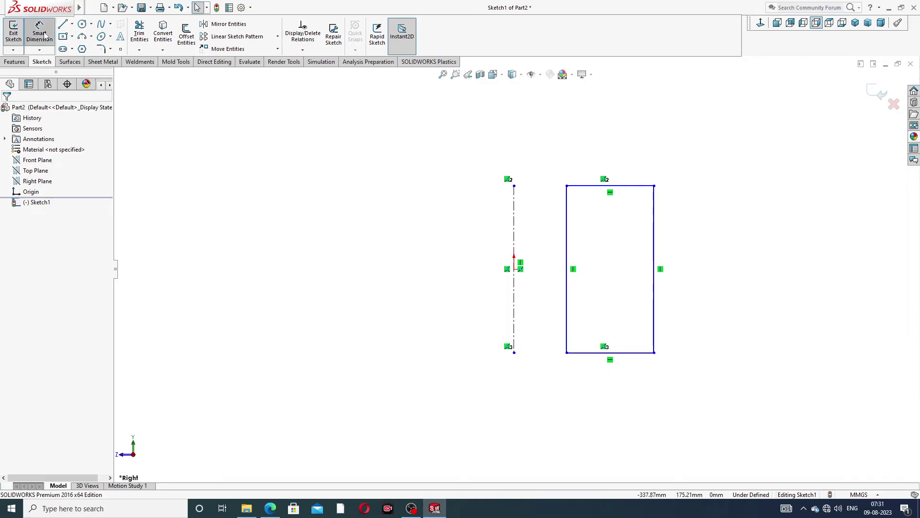
pyautogui.click(654, 236)
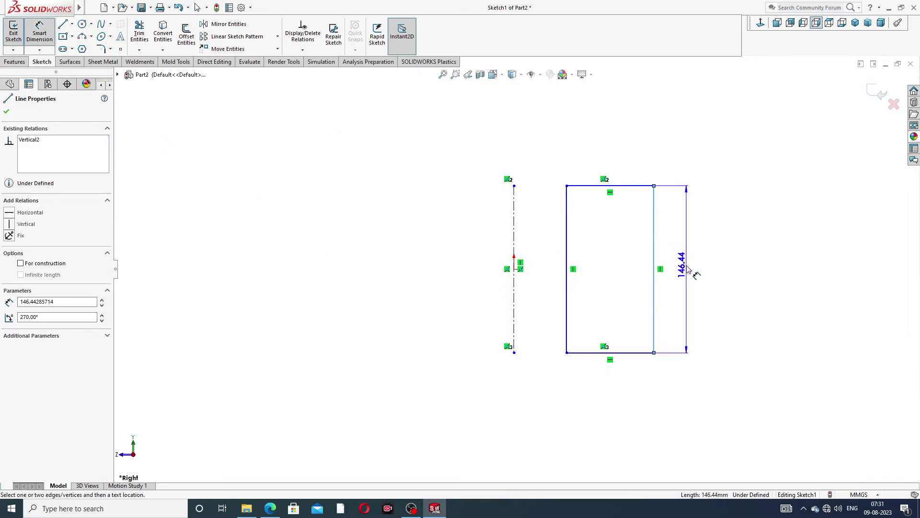
pyautogui.click(688, 267)
pyautogui.press('Return')
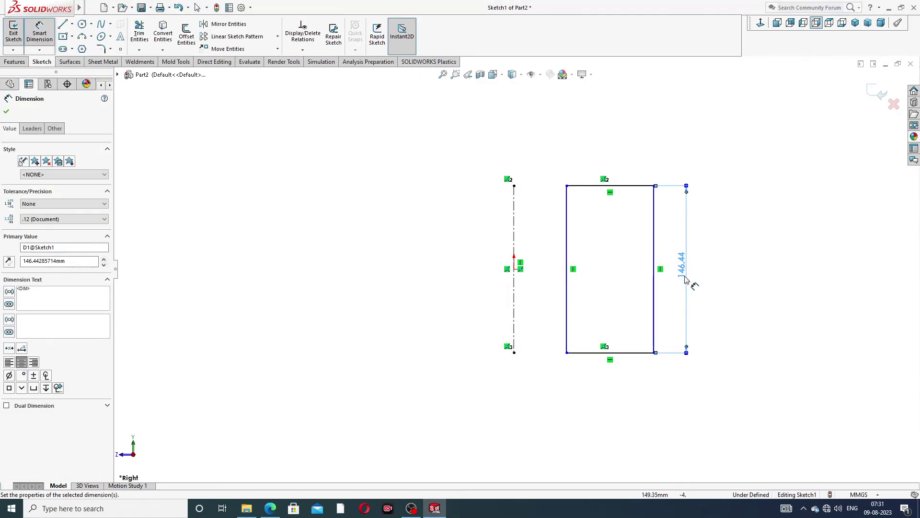
pyautogui.press('Escape')
pyautogui.click(681, 265)
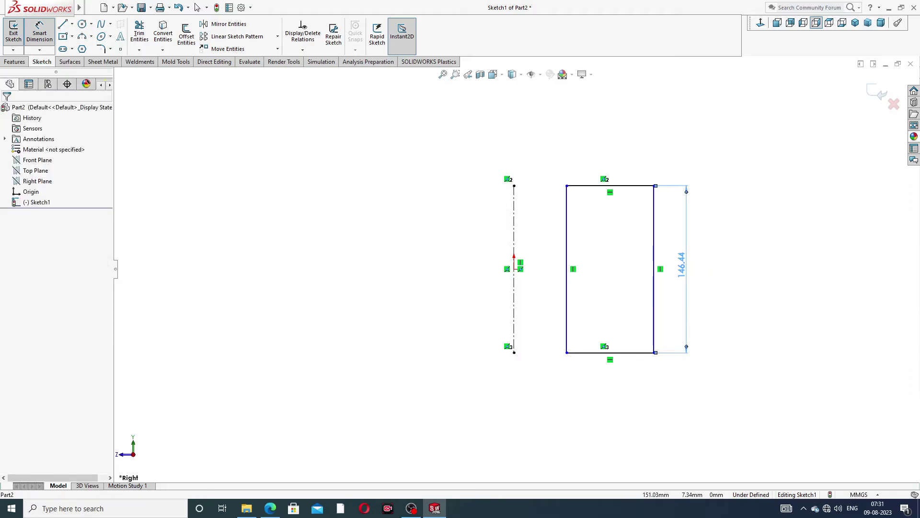
pyautogui.write('10')
pyautogui.press('Return')
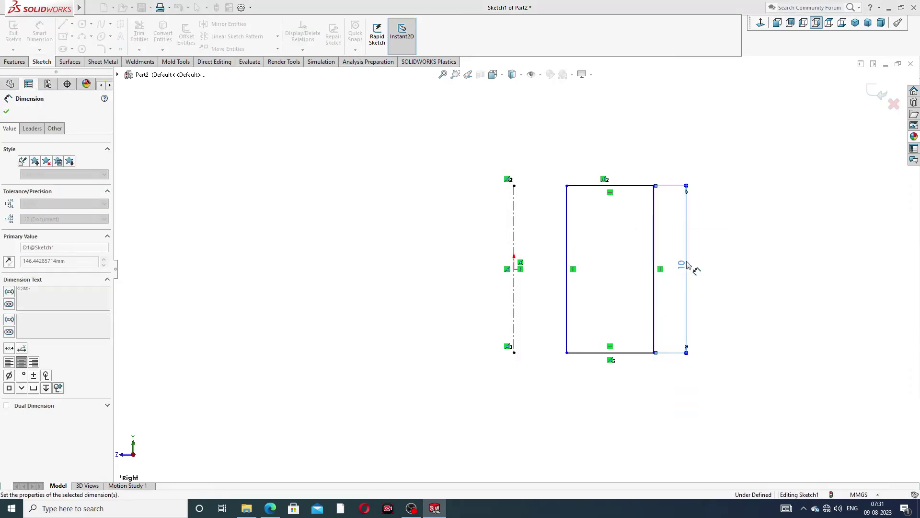
pyautogui.press('Escape')
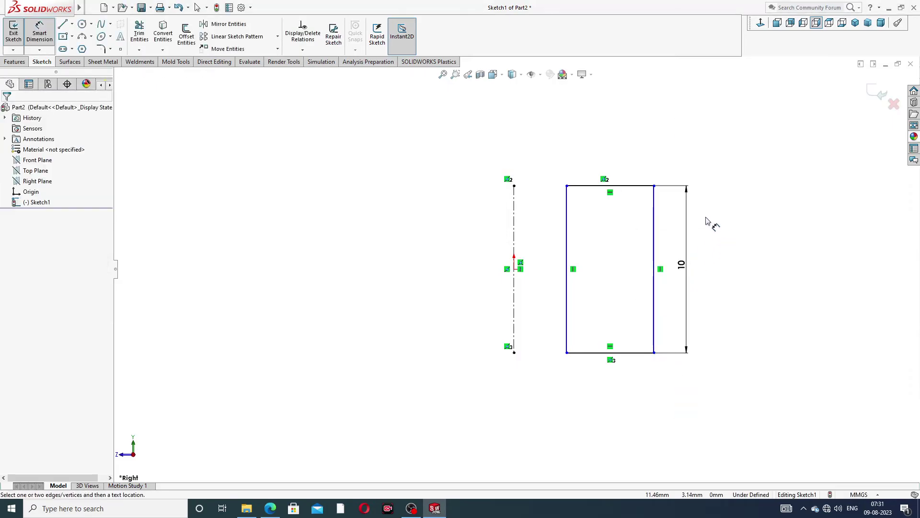
# Step: Dimension the profile rectangle's upper horizontal edge and set its width to 4 mm
pyautogui.click(641, 187)
pyautogui.click(609, 170)
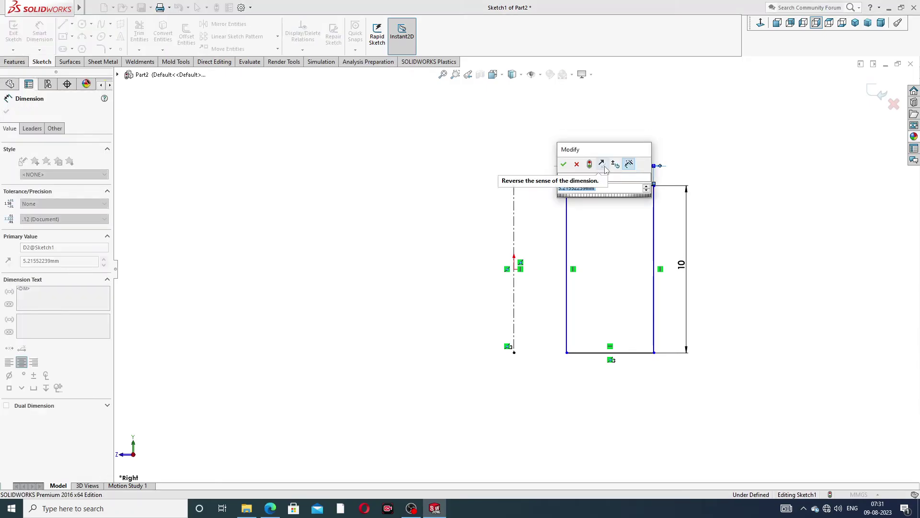
pyautogui.write('4')
pyautogui.press('Return')
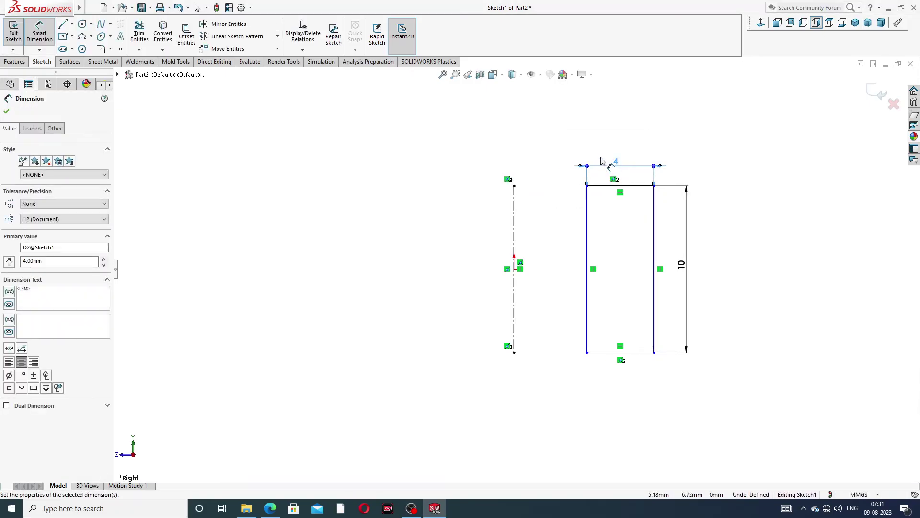
pyautogui.press('Escape')
# Step: Dimension the horizontal distance from the centerline's upper endpoint to the rectangle's inner corner and set it to 4 mm
pyautogui.click(515, 187)
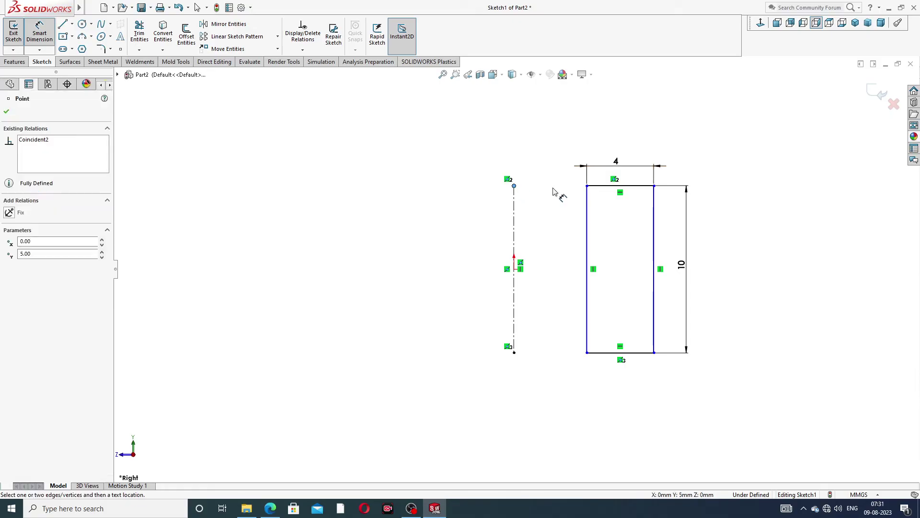
pyautogui.click(587, 186)
pyautogui.click(552, 183)
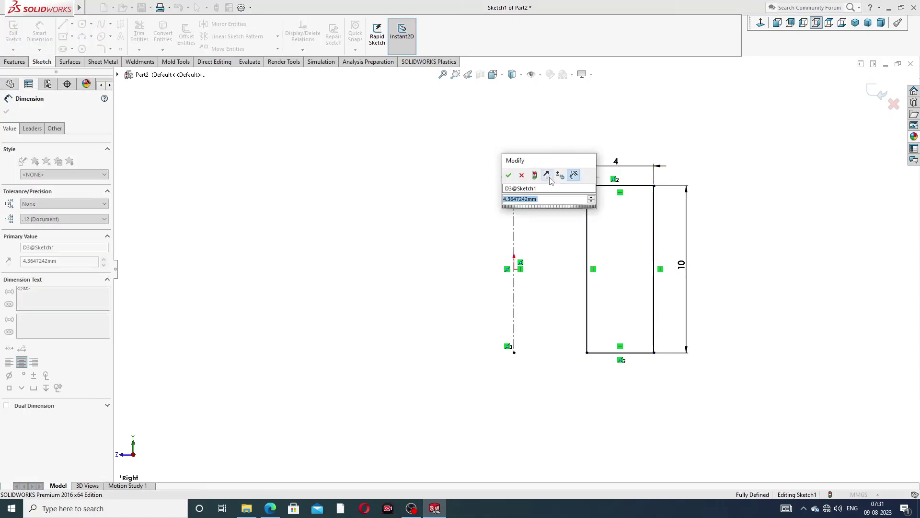
pyautogui.write('4')
pyautogui.press('Return')
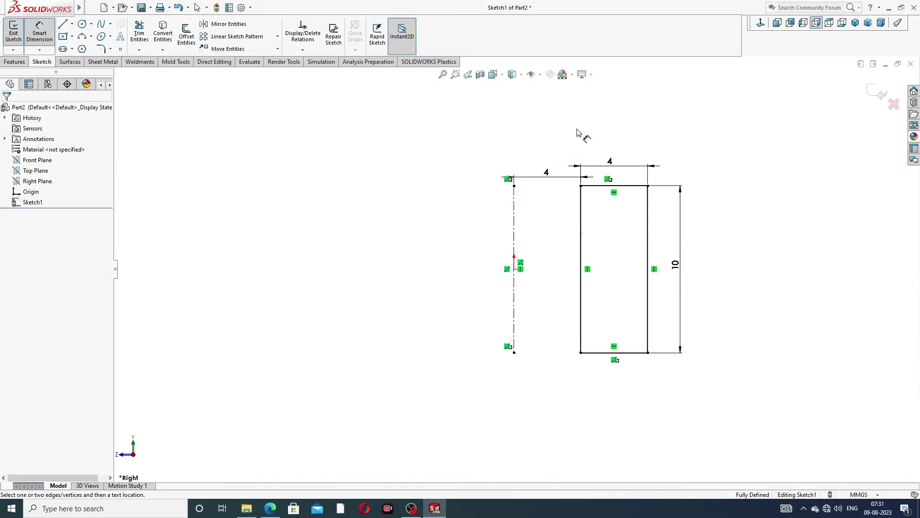
# Step: Reposition the two 4 mm dimensions above the profile so they are clearly spaced apart
pyautogui.moveTo(545, 177); pyautogui.dragTo(542, 142)
pyautogui.moveTo(612, 162); pyautogui.dragTo(615, 154)
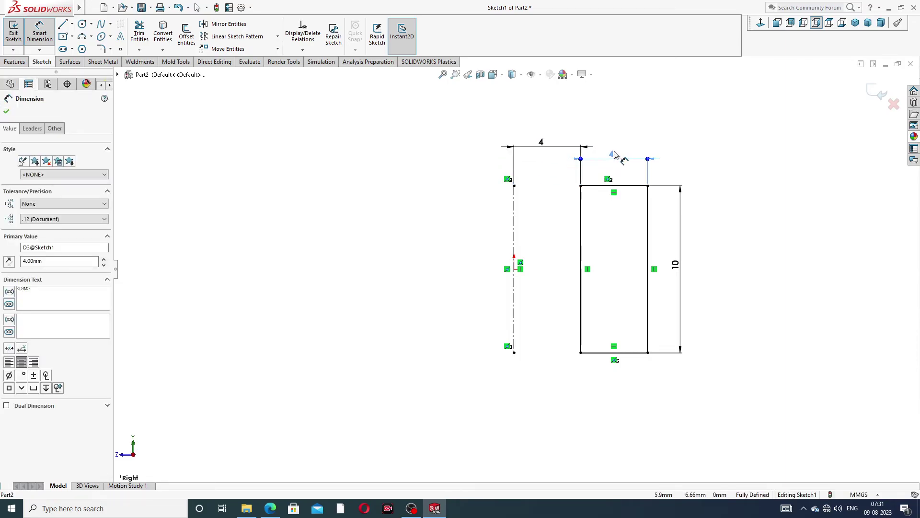
pyautogui.click(690, 164)
# Step: Check the profile's dimensions against the Part-01 inner union drawing in Edge, return to SOLIDWORKS and end dimensioning
pyautogui.click(270, 508)
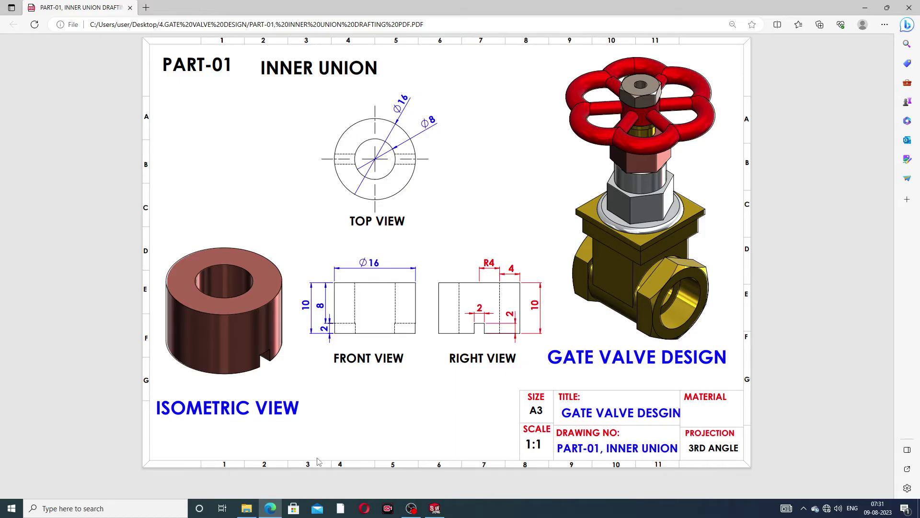
pyautogui.click(271, 508)
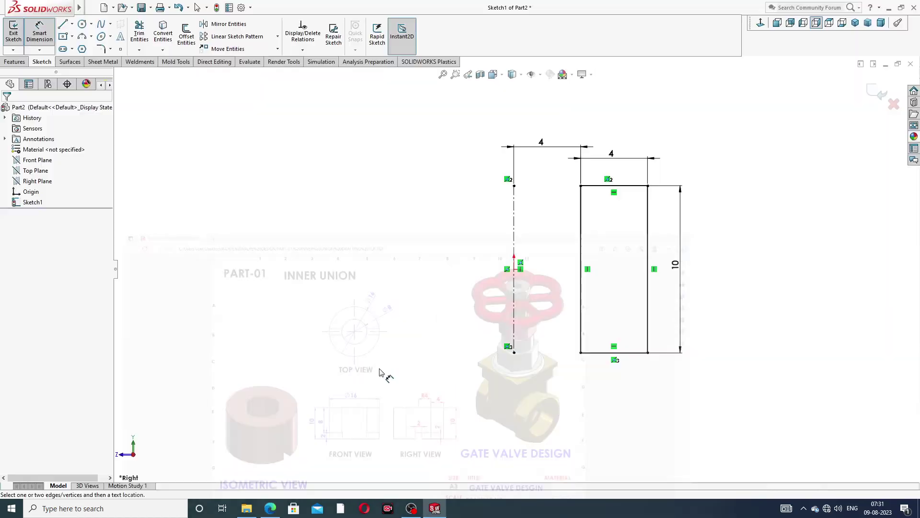
pyautogui.rightClick(712, 172)
pyautogui.click(741, 144)
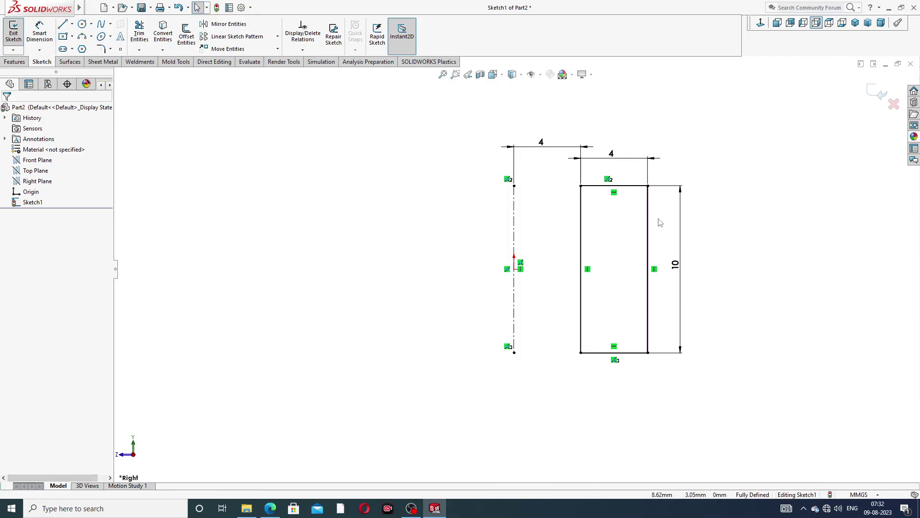
# Step: Revolve the rectangular profile 360 degrees about the vertical centerline to form the hollow cylinder
pyautogui.click(14, 62)
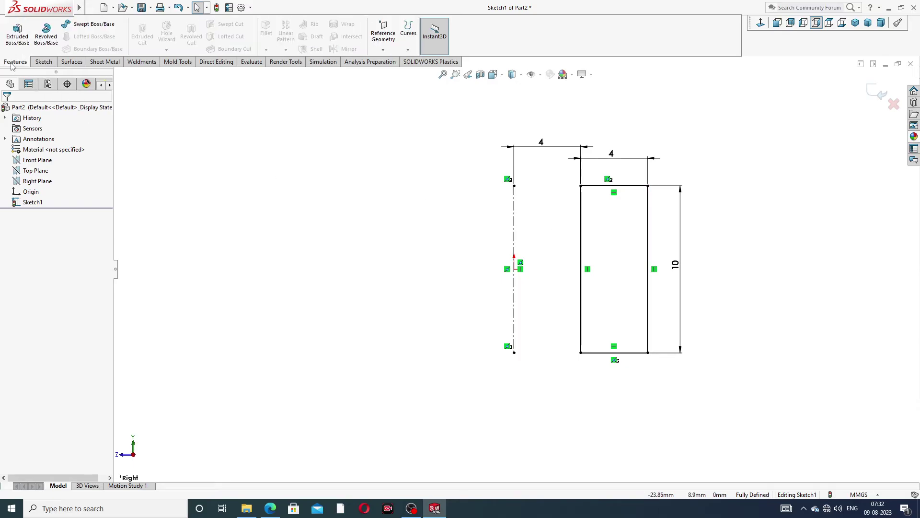
pyautogui.click(46, 33)
pyautogui.scroll(4, 511, 274)
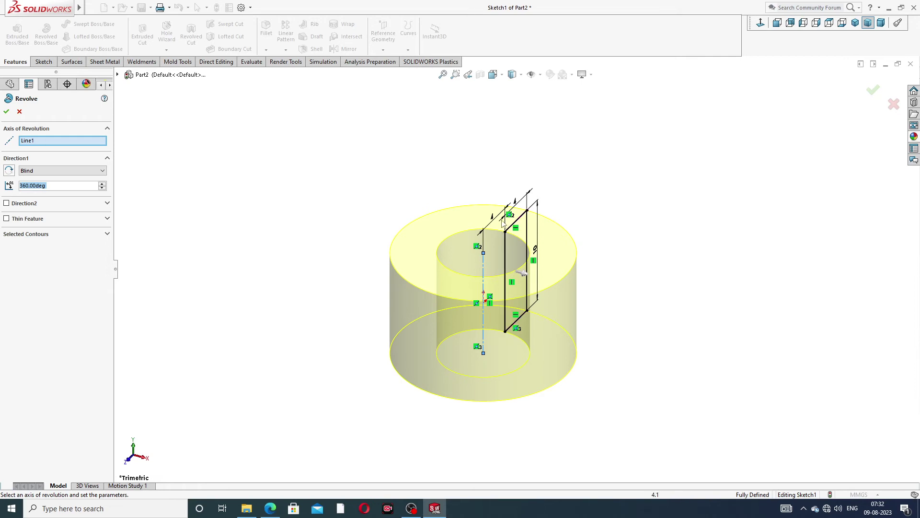
pyautogui.click(7, 112)
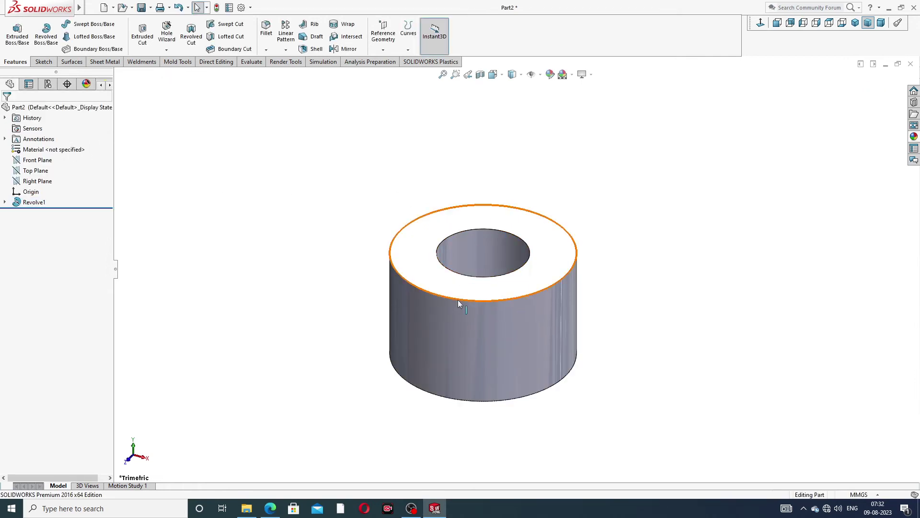
pyautogui.scroll(3, 460, 301)
pyautogui.moveTo(475, 298); pyautogui.dragTo(483, 317, button='middle')
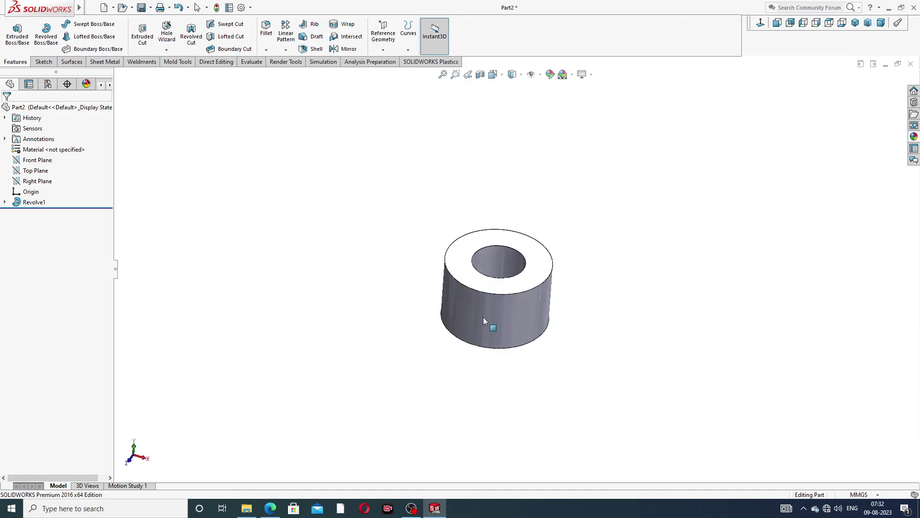
# Step: Consult the drawing in Edge for the bottom slot, then start a sketch on the Right Plane in SOLIDWORKS, viewed face-on
pyautogui.click(272, 508)
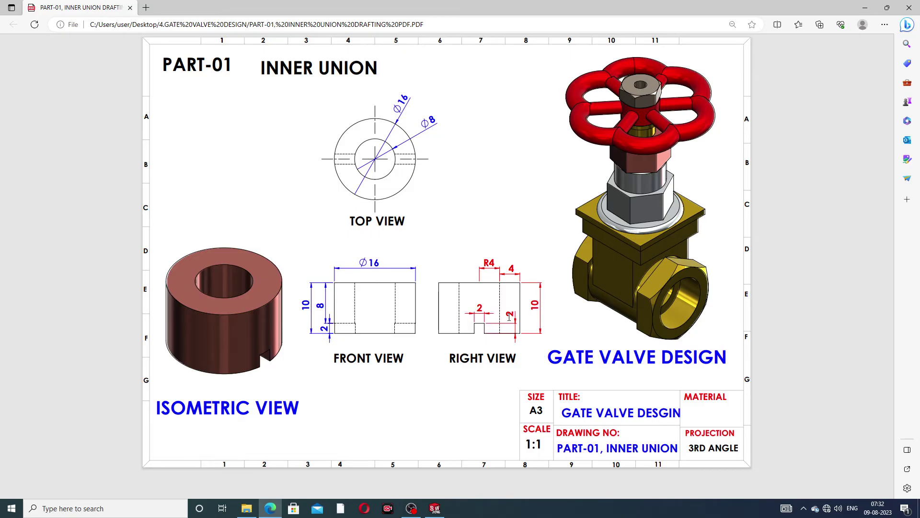
pyautogui.click(271, 508)
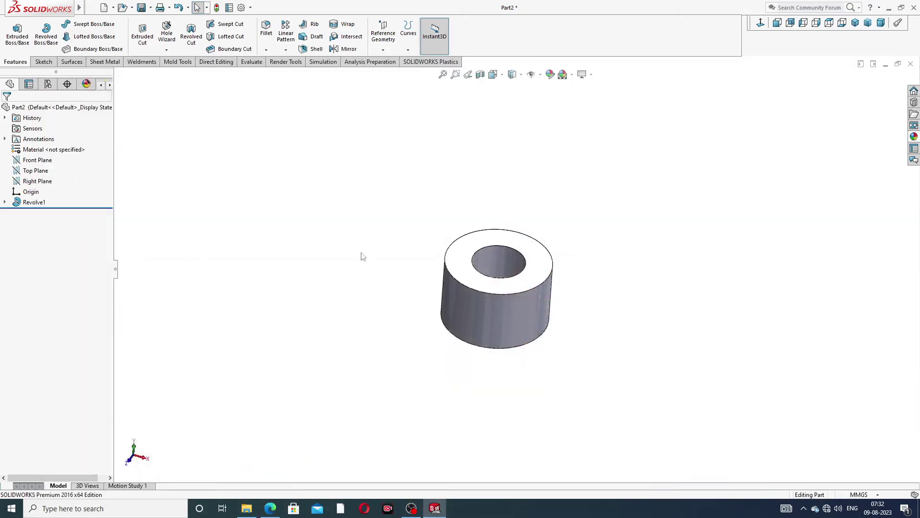
pyautogui.click(42, 62)
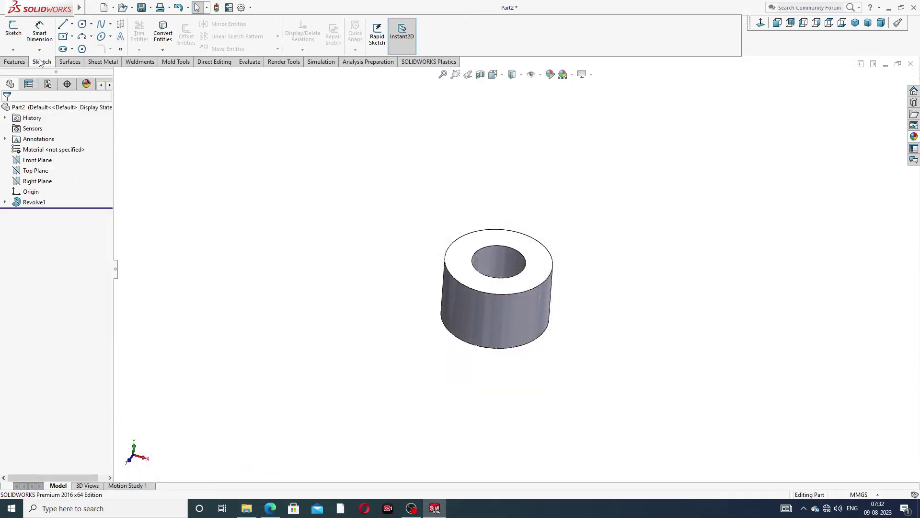
pyautogui.click(38, 181)
pyautogui.click(56, 168)
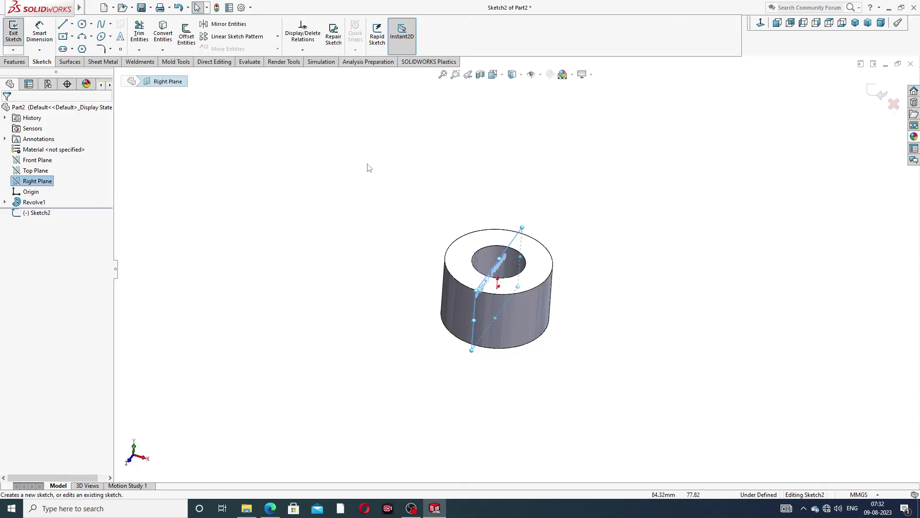
pyautogui.click(761, 23)
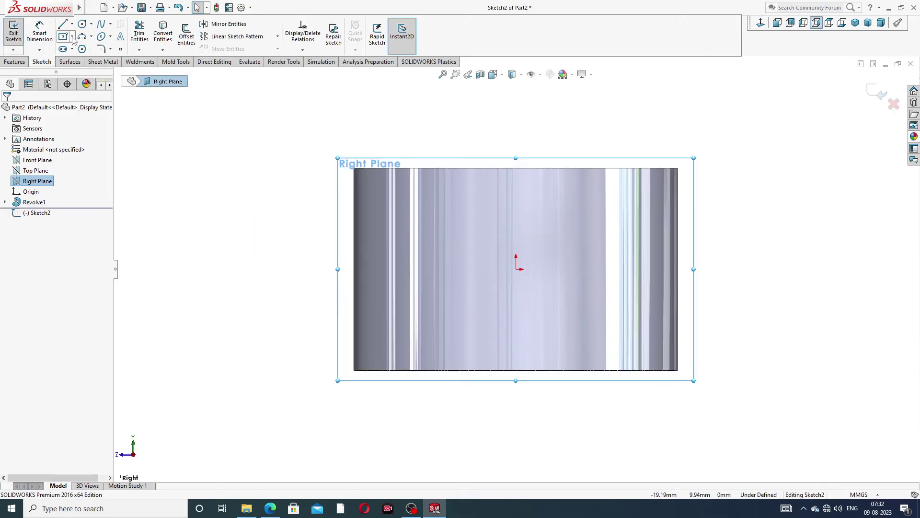
# Step: Draw a center rectangle about 3 mm wide and 5 mm tall below the origin, with a corner on the cylinder's bottom edge
pyautogui.click(72, 37)
pyautogui.click(86, 60)
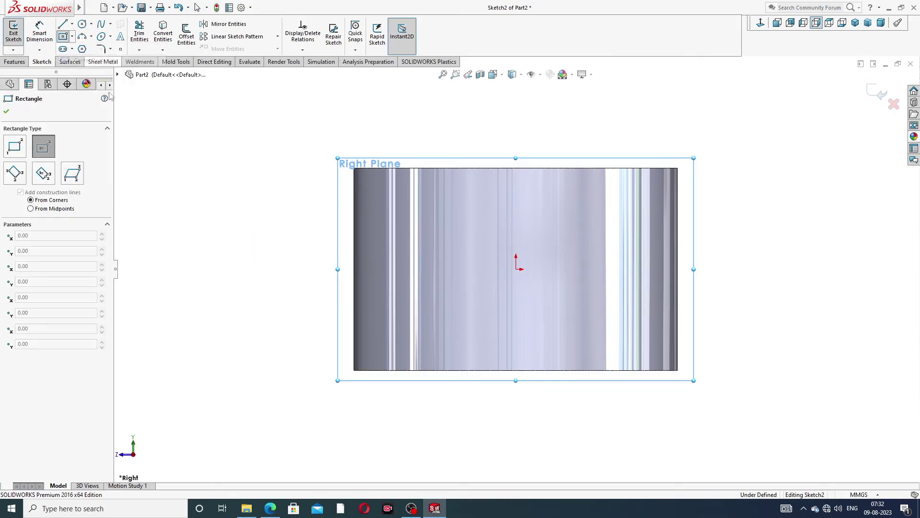
pyautogui.click(516, 319)
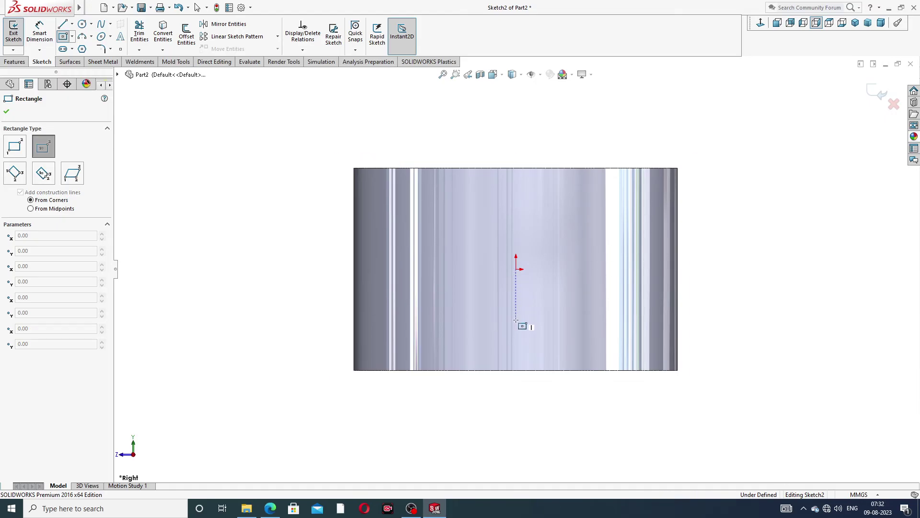
pyautogui.click(547, 371)
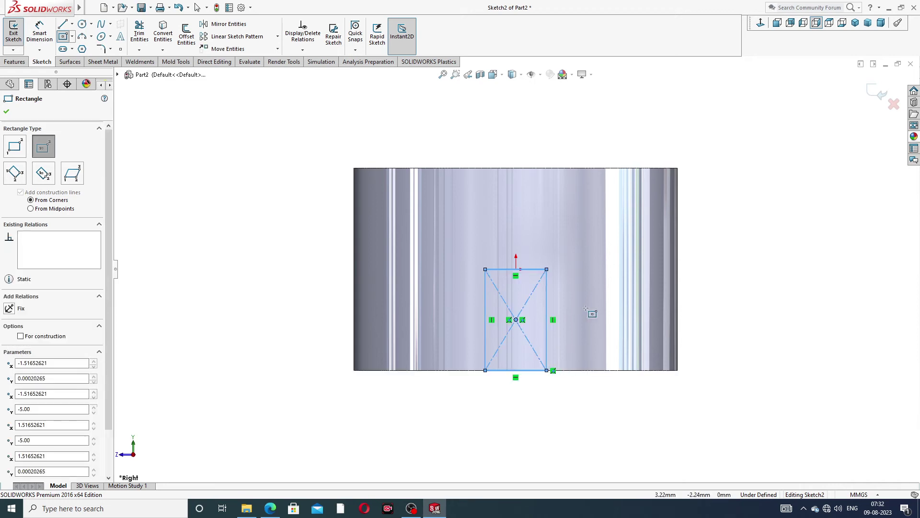
pyautogui.rightClick(594, 295)
pyautogui.click(599, 302)
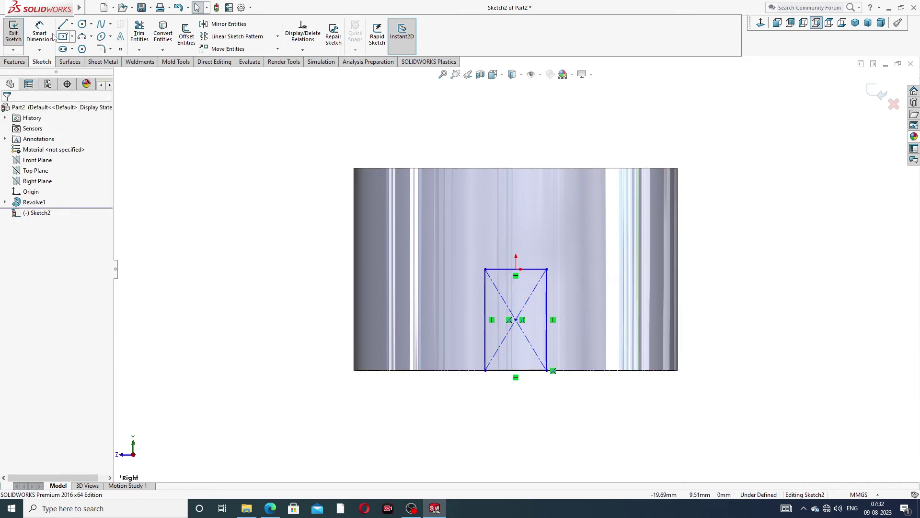
# Step: Dimension the slot rectangle's upper edge and set its width to 2 mm
pyautogui.moveTo(190, 153); pyautogui.dragTo(182, 129, button='right')
pyautogui.click(532, 273)
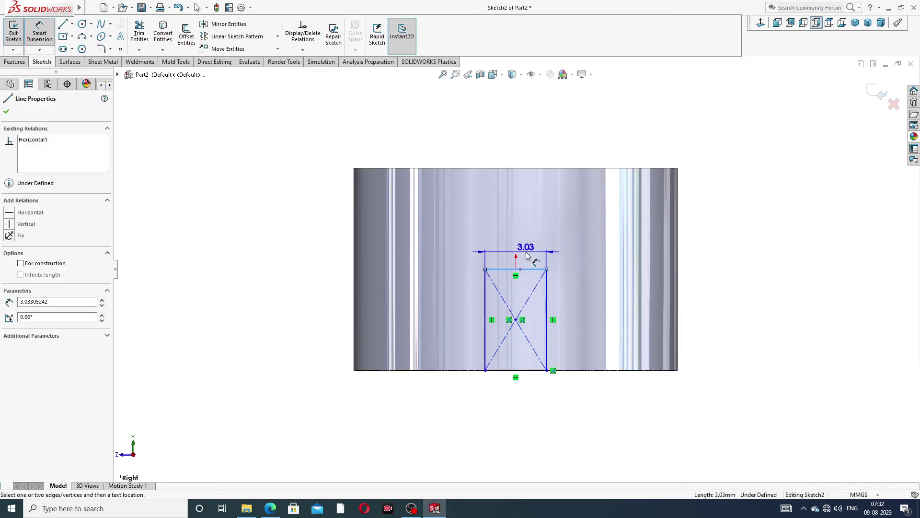
pyautogui.click(528, 253)
pyautogui.press('Return')
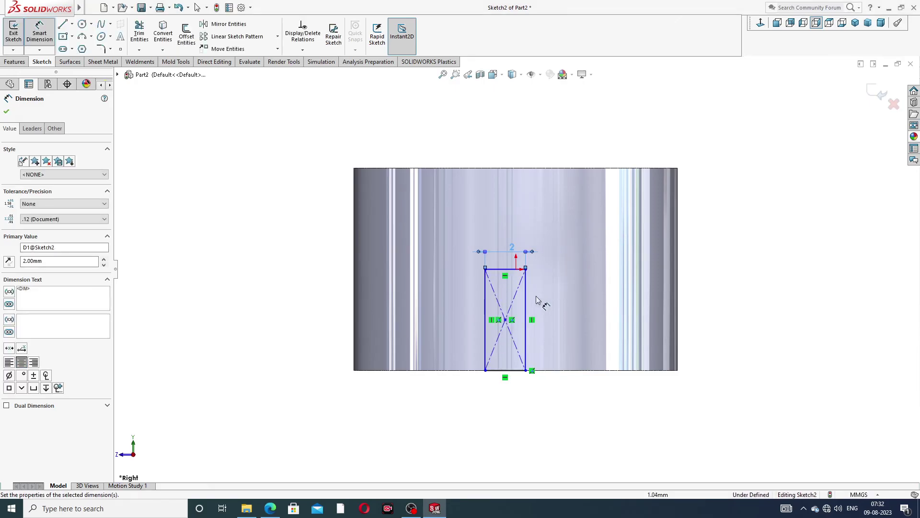
# Step: Dimension the slot rectangle's vertical side and set its height to 2 mm
pyautogui.click(528, 307)
pyautogui.click(546, 324)
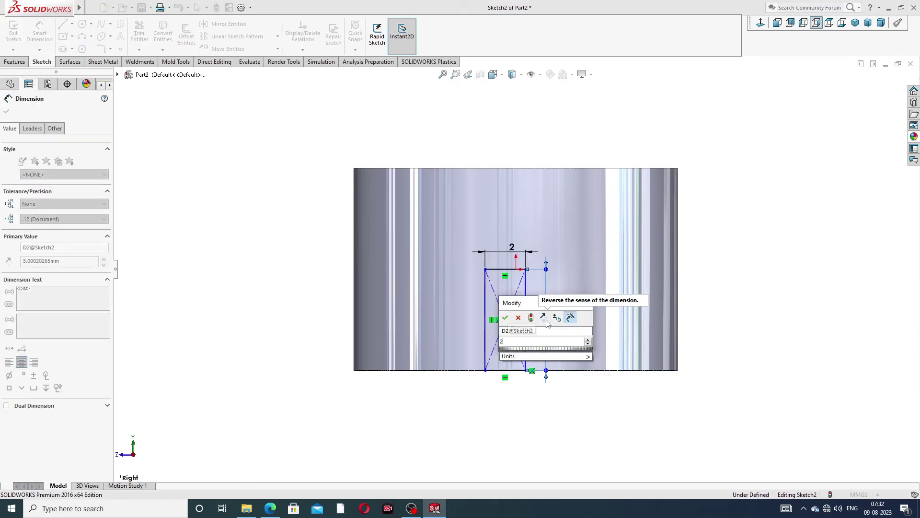
pyautogui.write('2')
pyautogui.press('Return')
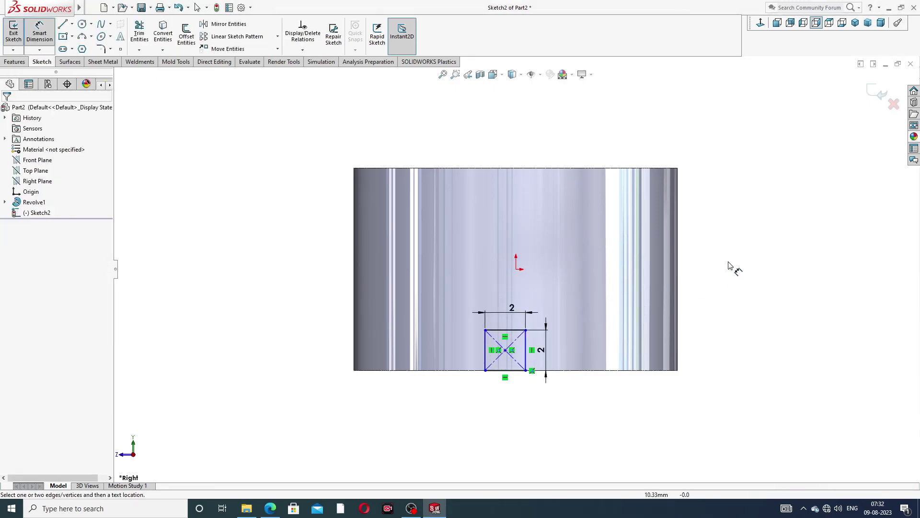
pyautogui.rightClick(727, 213)
pyautogui.click(740, 145)
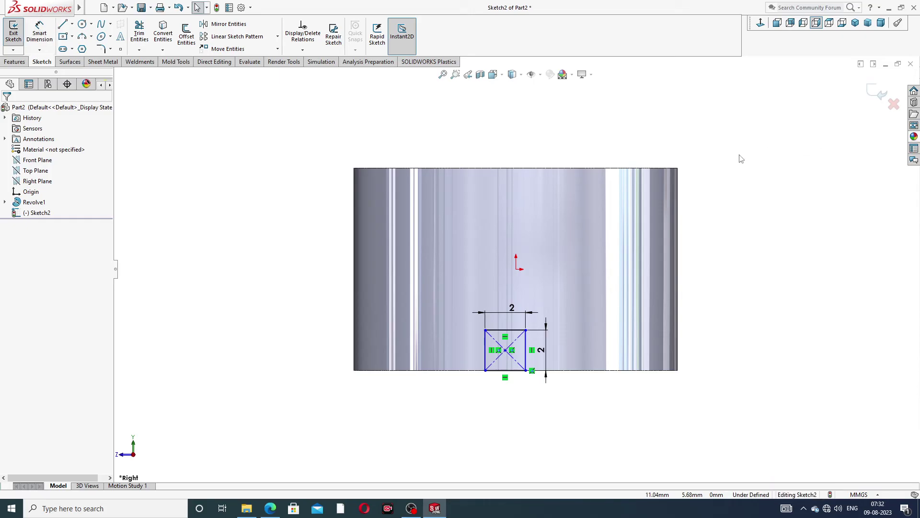
# Step: Add a Vertical relation between the origin and the slot rectangle's center point
pyautogui.click(517, 269)
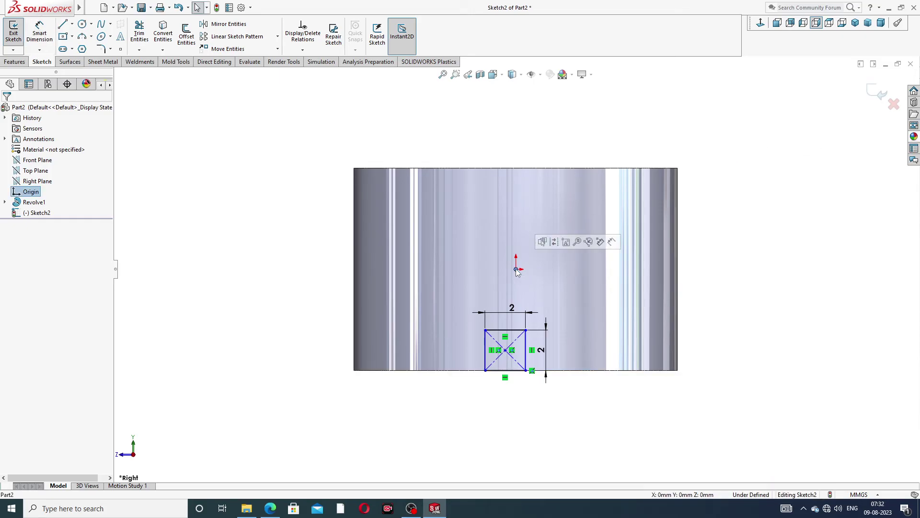
pyautogui.keyDown('ctrl'); pyautogui.click(506, 350); pyautogui.keyUp('ctrl')
pyautogui.click(545, 316)
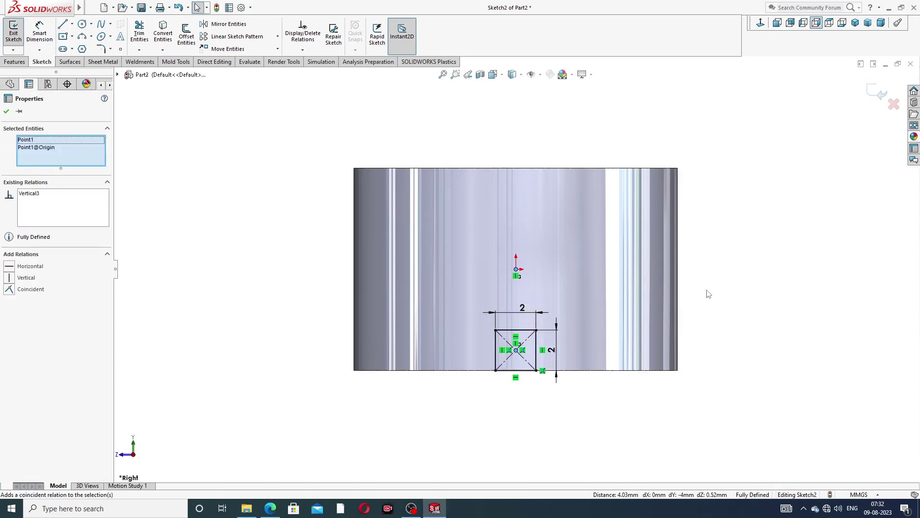
pyautogui.click(708, 252)
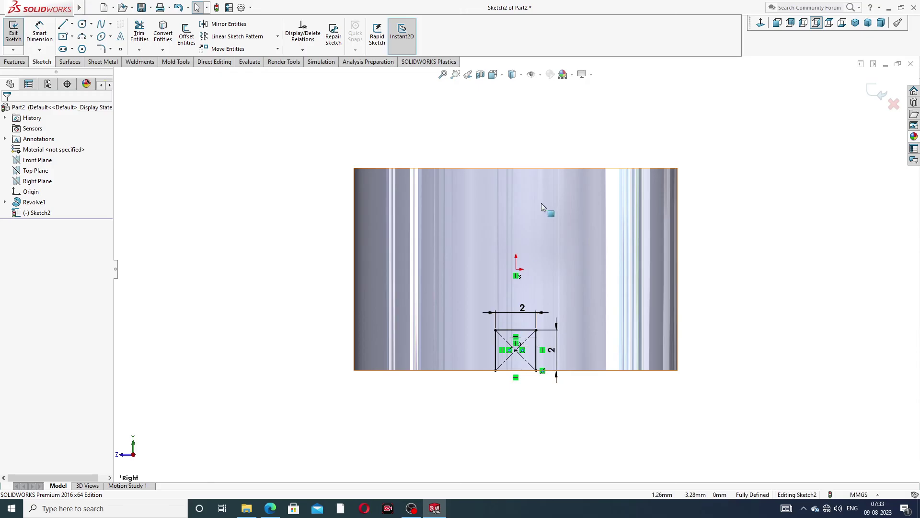
# Step: Cut the slot rectangle through the cylinder with an Extruded Cut using the Through All - Both end condition
pyautogui.click(14, 62)
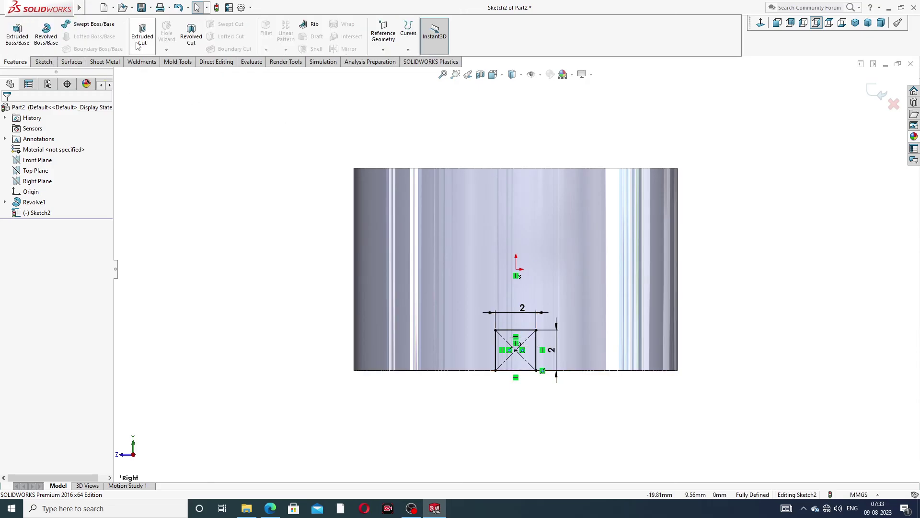
pyautogui.click(142, 34)
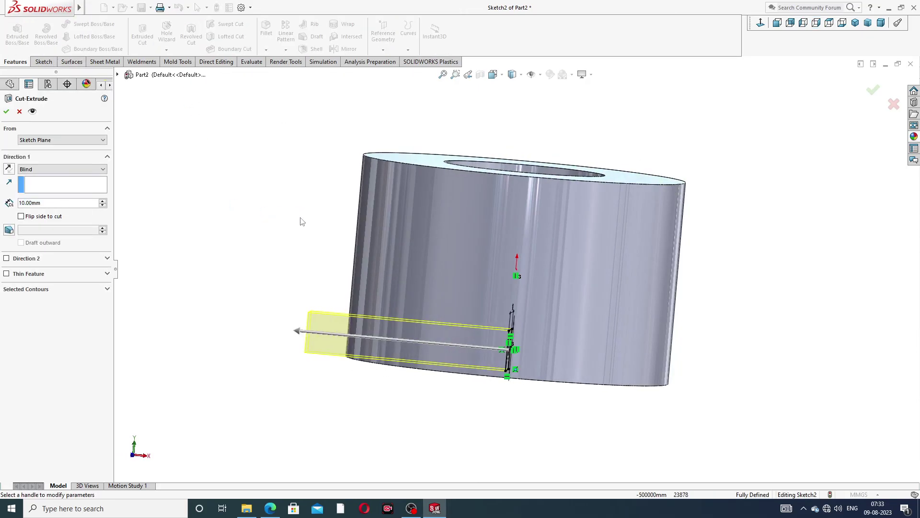
pyautogui.click(39, 169)
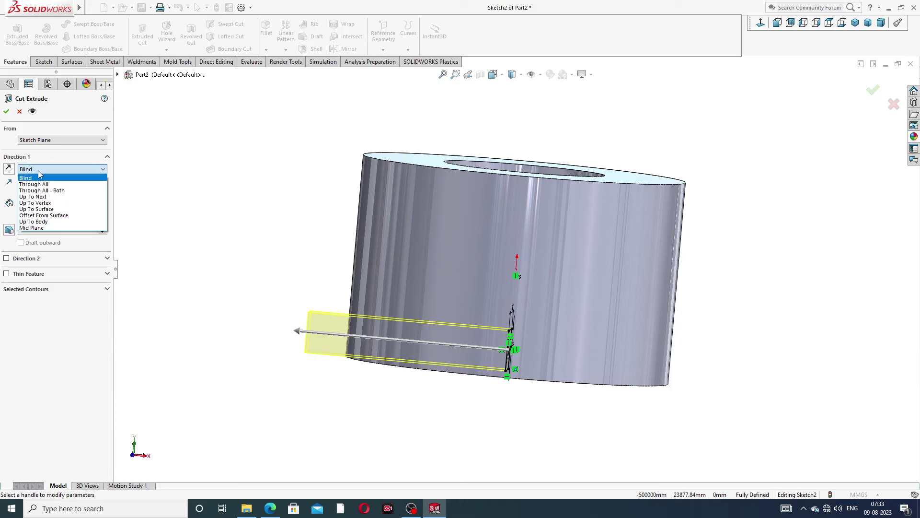
pyautogui.click(56, 190)
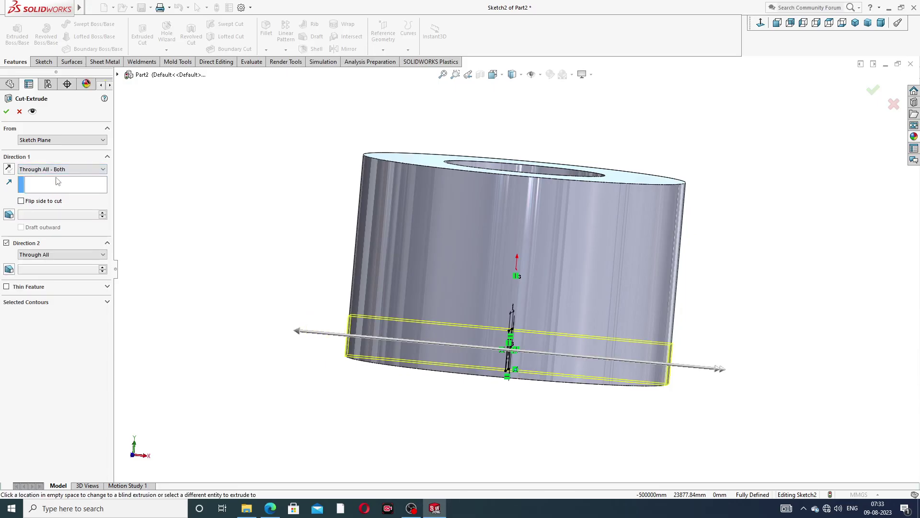
pyautogui.click(6, 112)
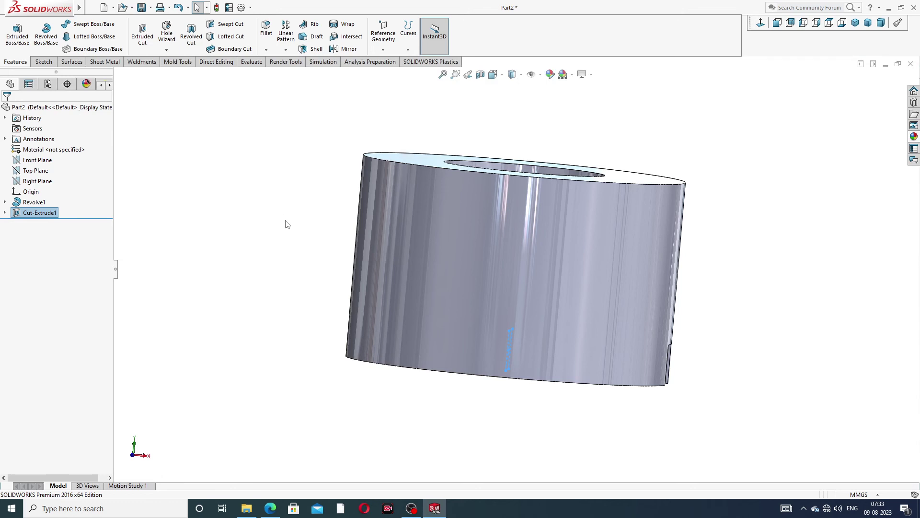
# Step: Apply the polished copper metal appearance to the whole part
pyautogui.moveTo(375, 293); pyautogui.dragTo(534, 263, button='middle')
pyautogui.hotkey('ctrl', '7')
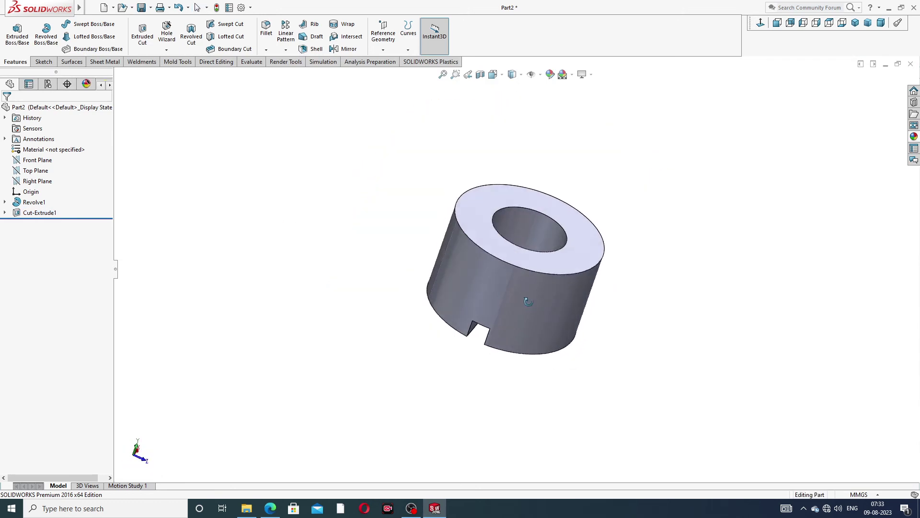
pyautogui.click(914, 137)
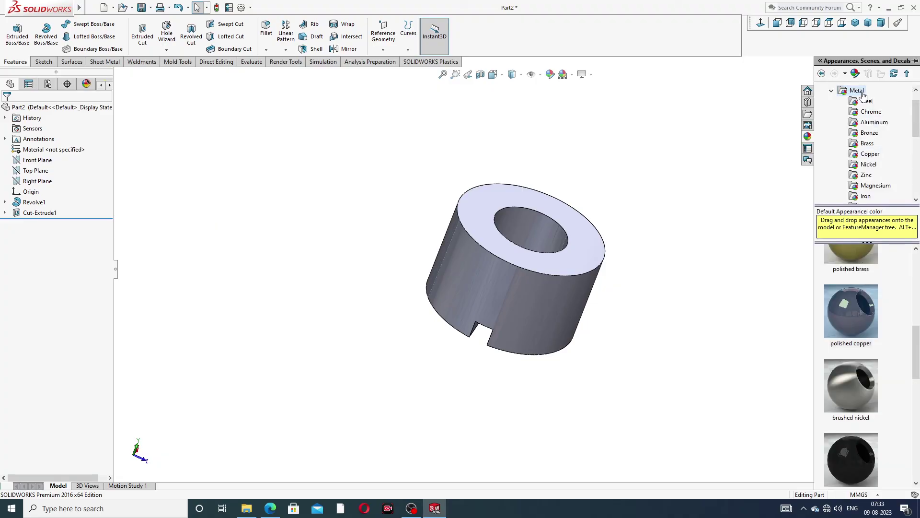
pyautogui.scroll(2, 863, 326)
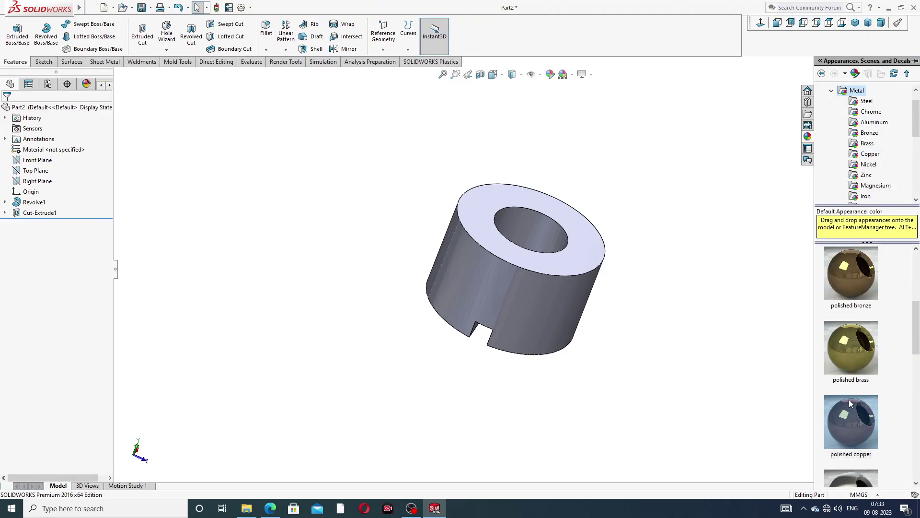
pyautogui.scroll(-2, 850, 407)
pyautogui.moveTo(844, 314)
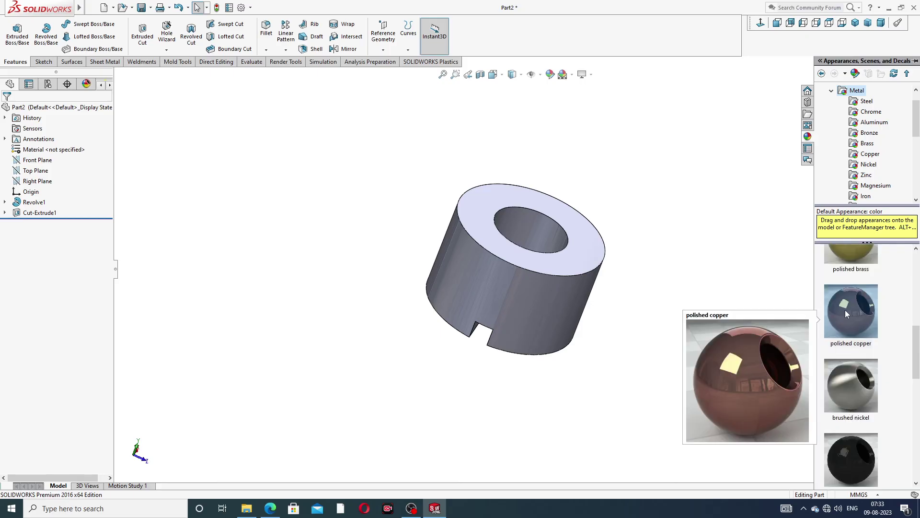
pyautogui.doubleClick(846, 314)
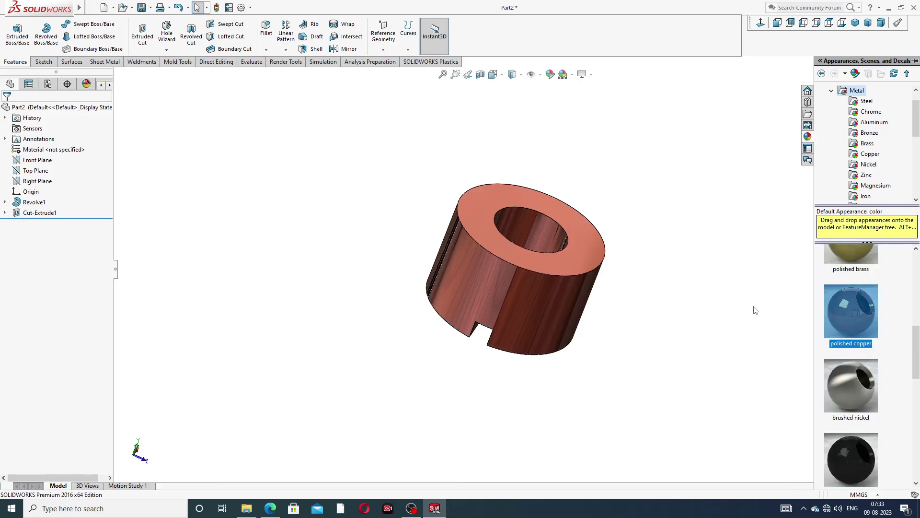
# Step: Examine the part's bore and bottom slot from several angles, compare them with the Part-01 inner union drawing, and finish in an isometric view
pyautogui.moveTo(609, 280); pyautogui.dragTo(582, 301, button='middle')
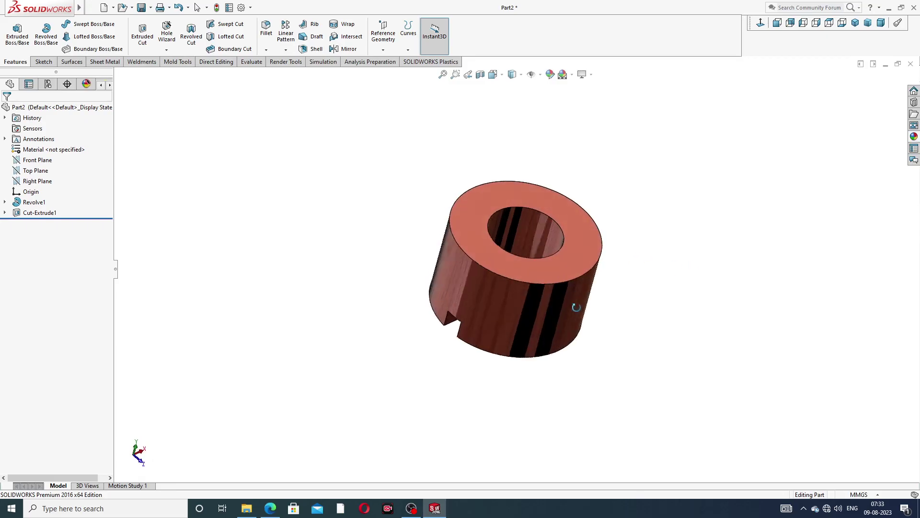
pyautogui.scroll(-4, 539, 304)
pyautogui.scroll(3, 551, 166)
pyautogui.moveTo(559, 200); pyautogui.dragTo(670, 176, button='middle')
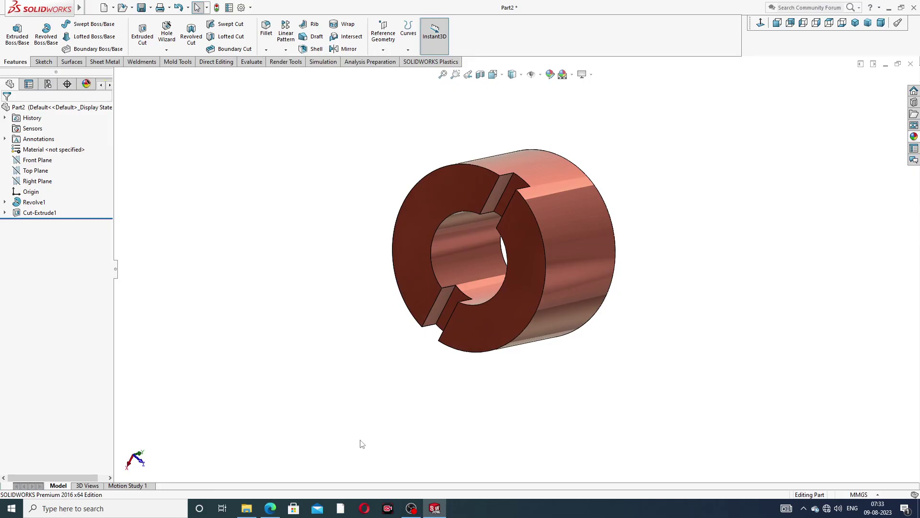
pyautogui.click(270, 509)
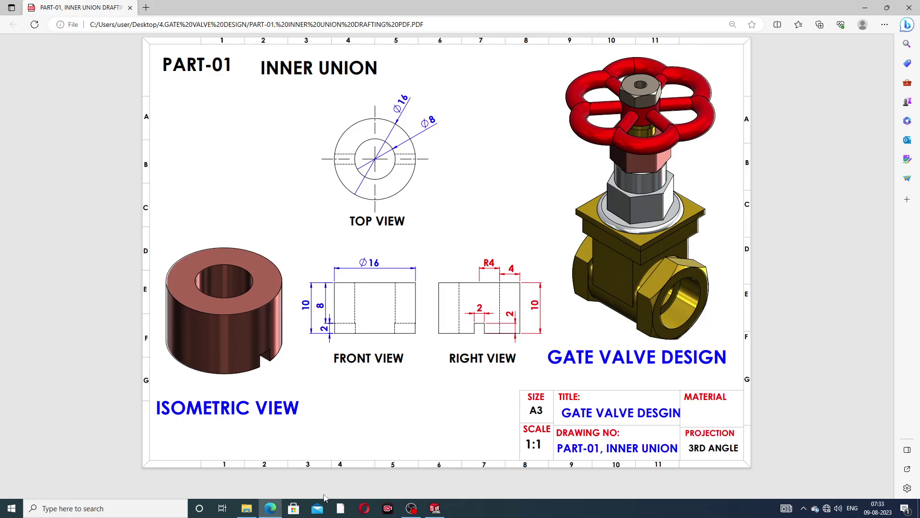
pyautogui.click(269, 508)
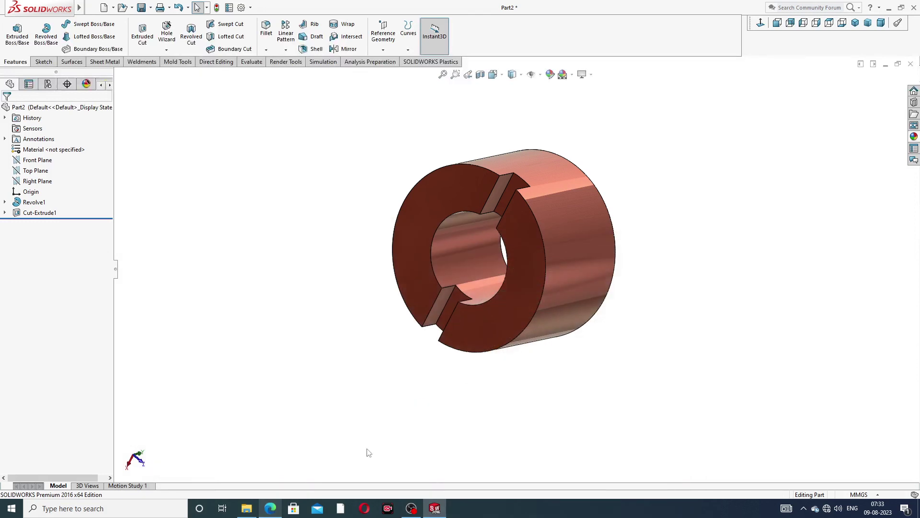
pyautogui.moveTo(696, 166); pyautogui.dragTo(565, 172, button='middle')
pyautogui.scroll(-2, 566, 171)
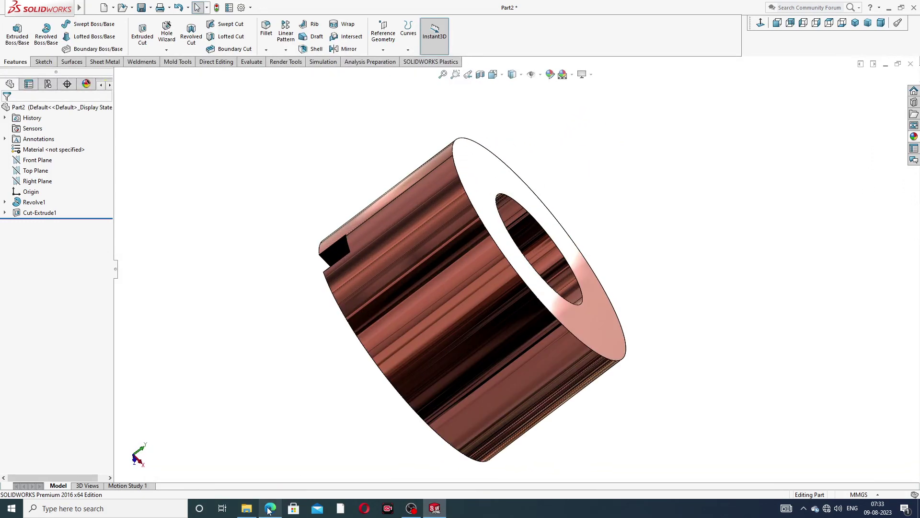
pyautogui.scroll(3, 542, 429)
pyautogui.moveTo(542, 427); pyautogui.dragTo(474, 301, button='middle')
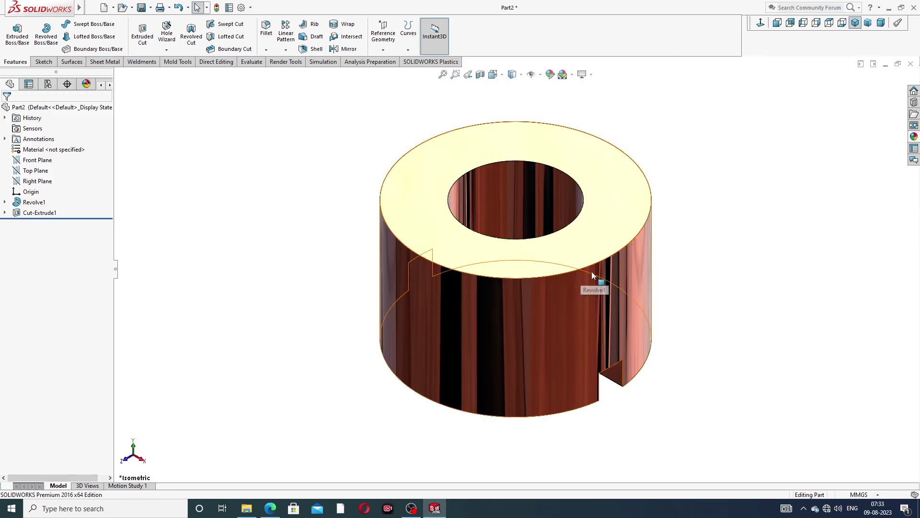
pyautogui.hotkey('ctrl', 'Left')
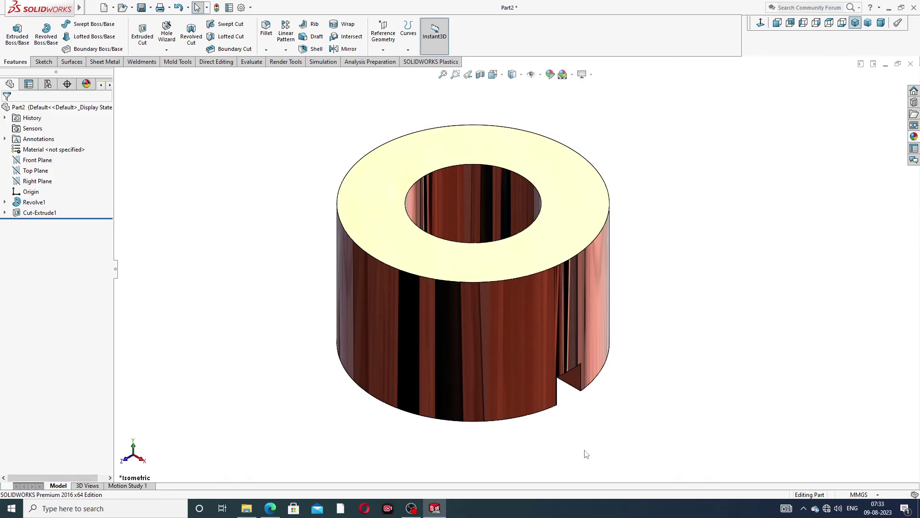